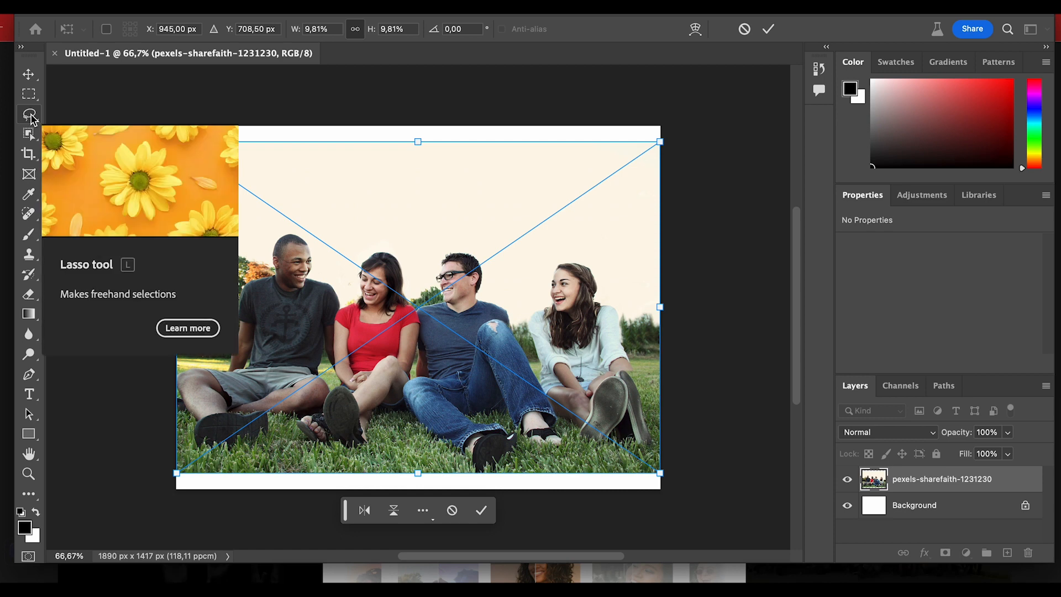
Step: Select the seated woman in the white shirt and her surroundings with a freehand Lasso outline reaching the photo's edge
right_click(30, 116)
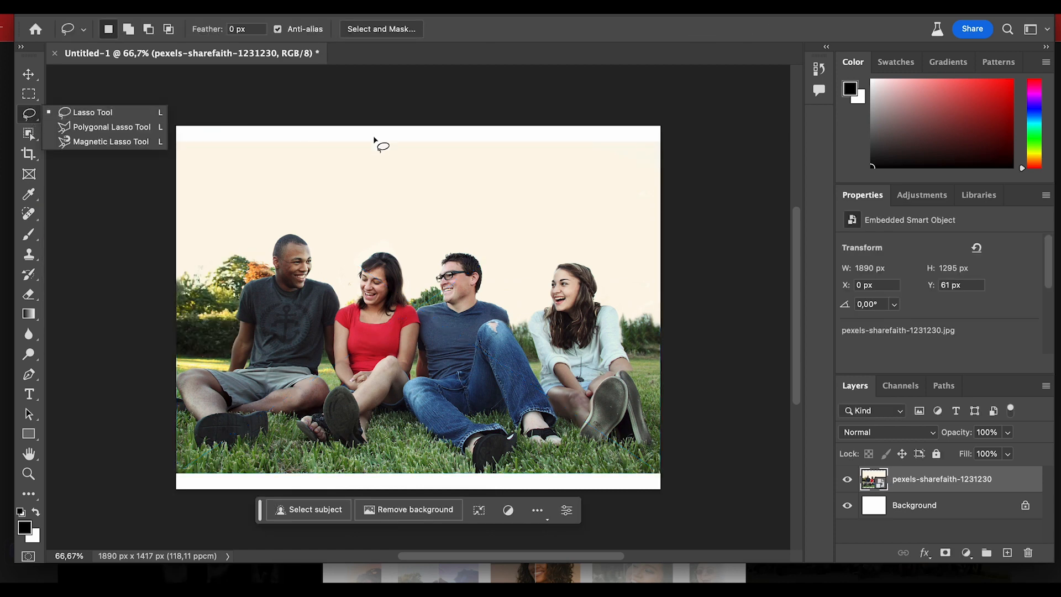
left_click(564, 225)
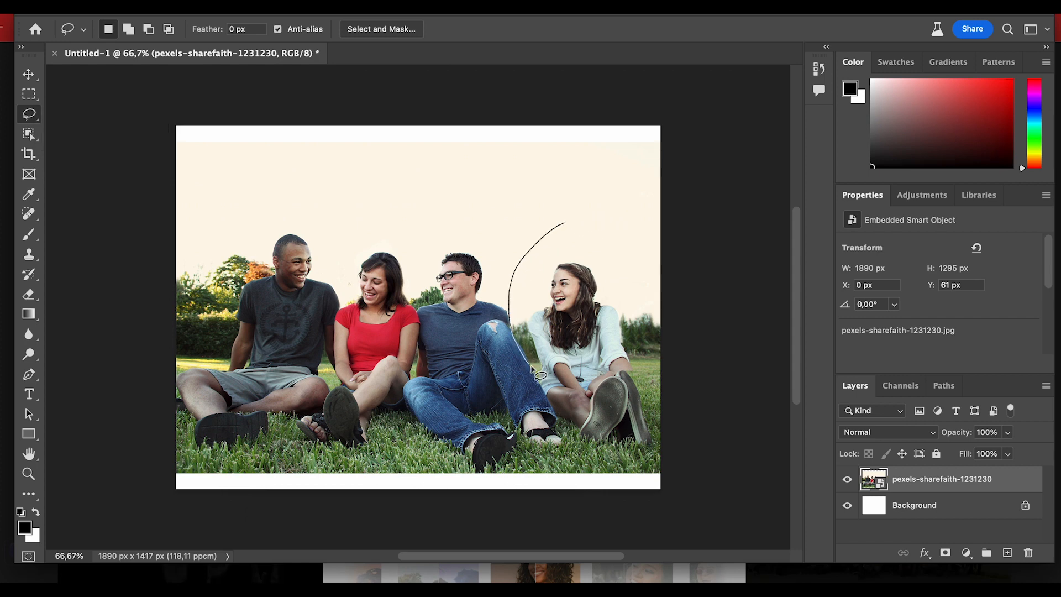
mouse_move(636, 464)
left_mouse_down()
mouse_move(682, 445)
mouse_move(714, 283)
mouse_move(664, 213)
left_mouse_up()
left_click_drag(549, 241, 551, 244)
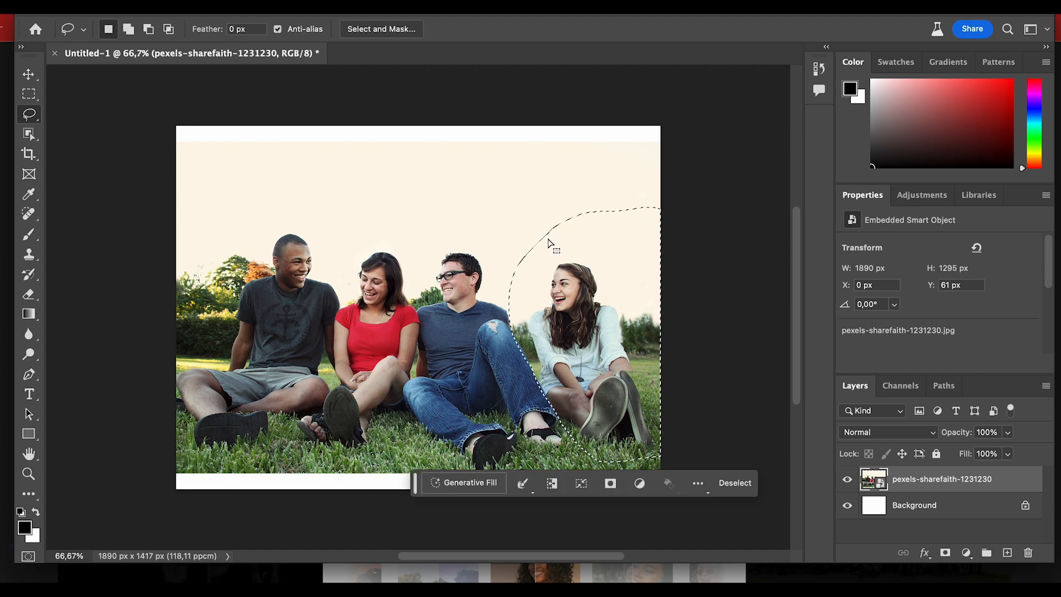
Step: Replace the selected woman with background using Generative Fill with a blank prompt, and choose the third variation
left_click(466, 481)
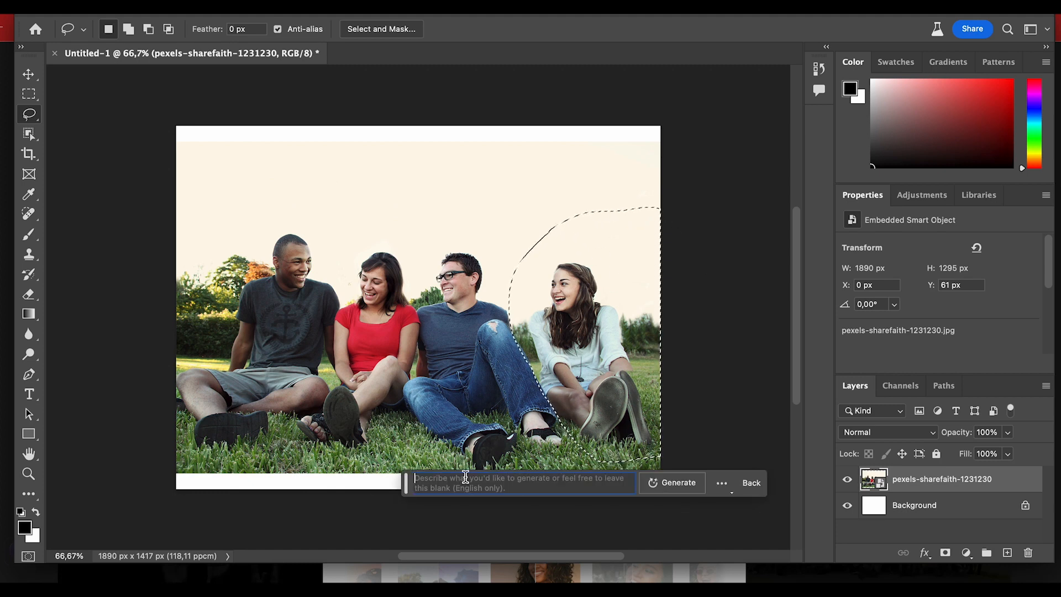
left_click(685, 484)
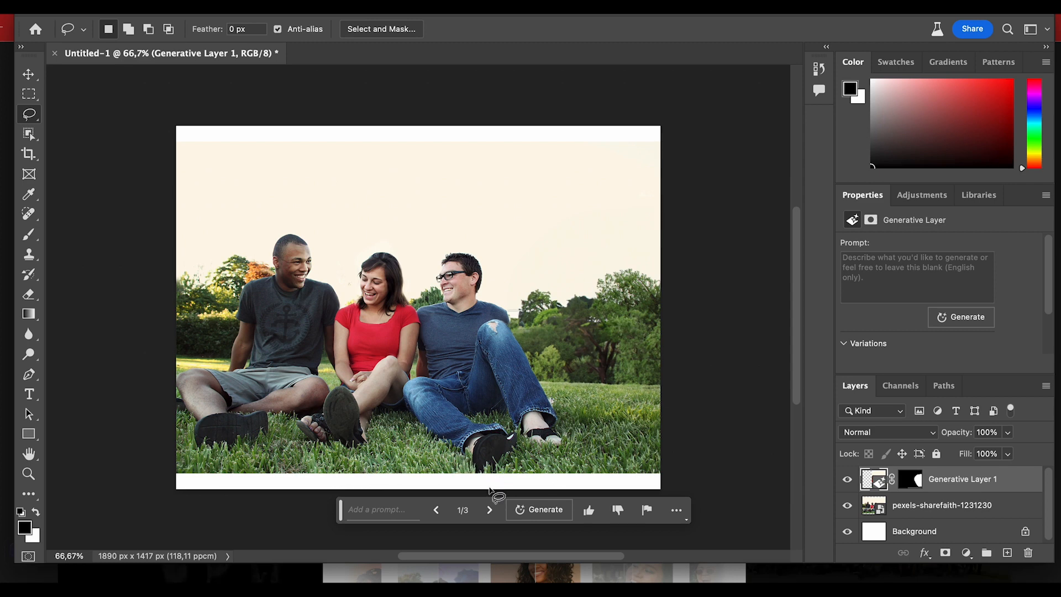
left_click(490, 510)
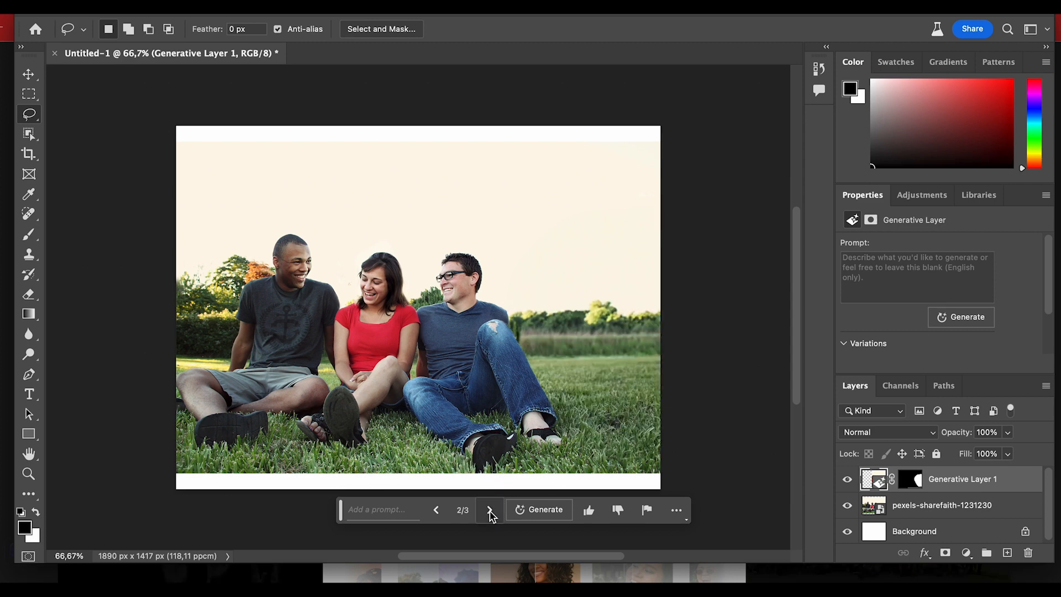
left_click(490, 513)
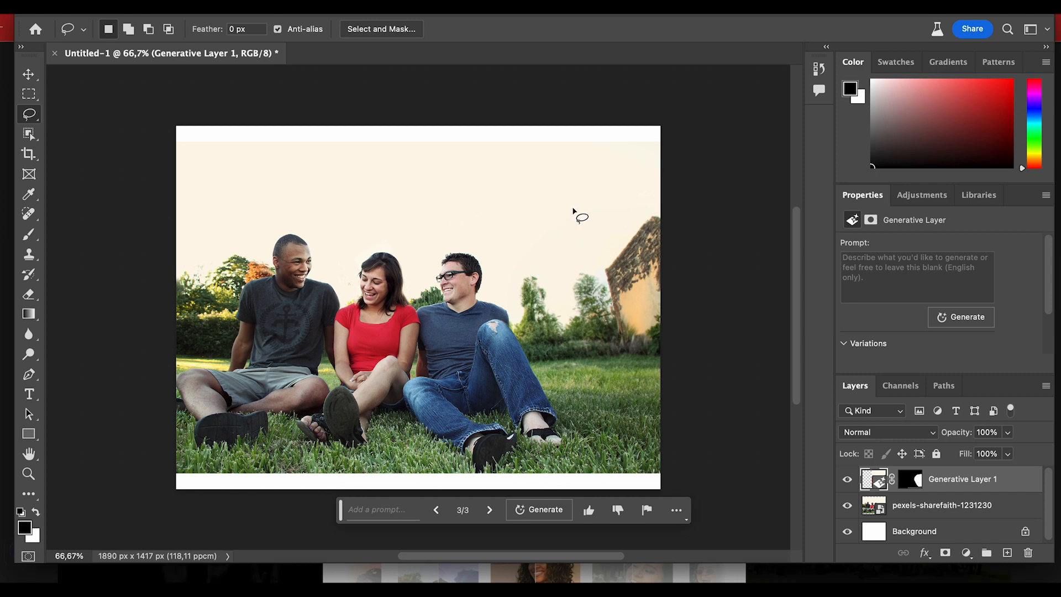
Step: Lasso the sky and roof area beside the man with glasses, regenerate it with an unprompted Generative Fill, and choose the third variation
mouse_move(507, 197)
left_mouse_down()
mouse_move(516, 305)
mouse_move(669, 306)
mouse_move(692, 258)
mouse_move(692, 182)
mouse_move(505, 197)
left_mouse_up()
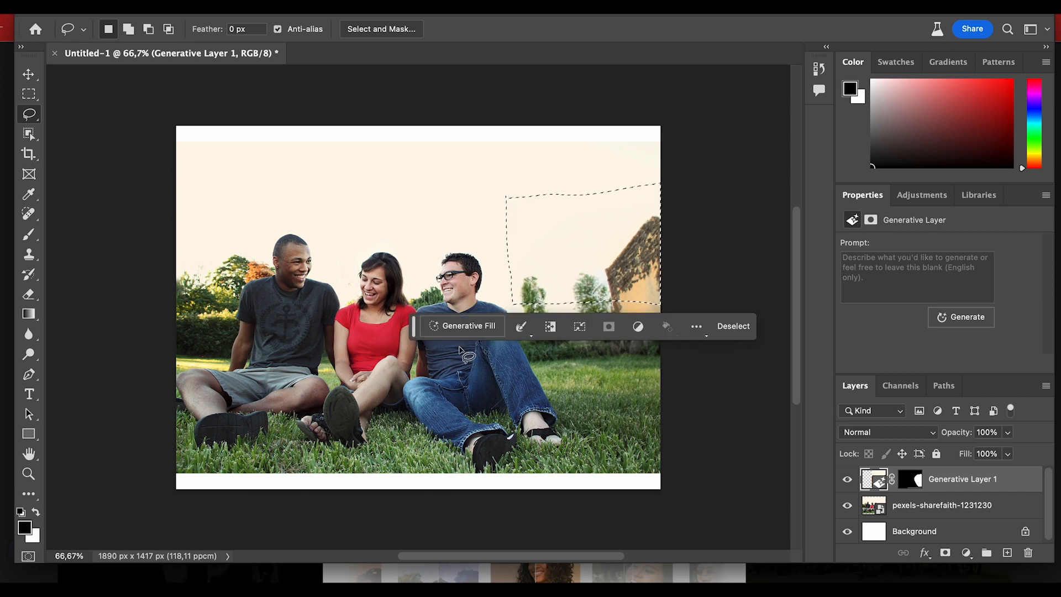
left_click(462, 325)
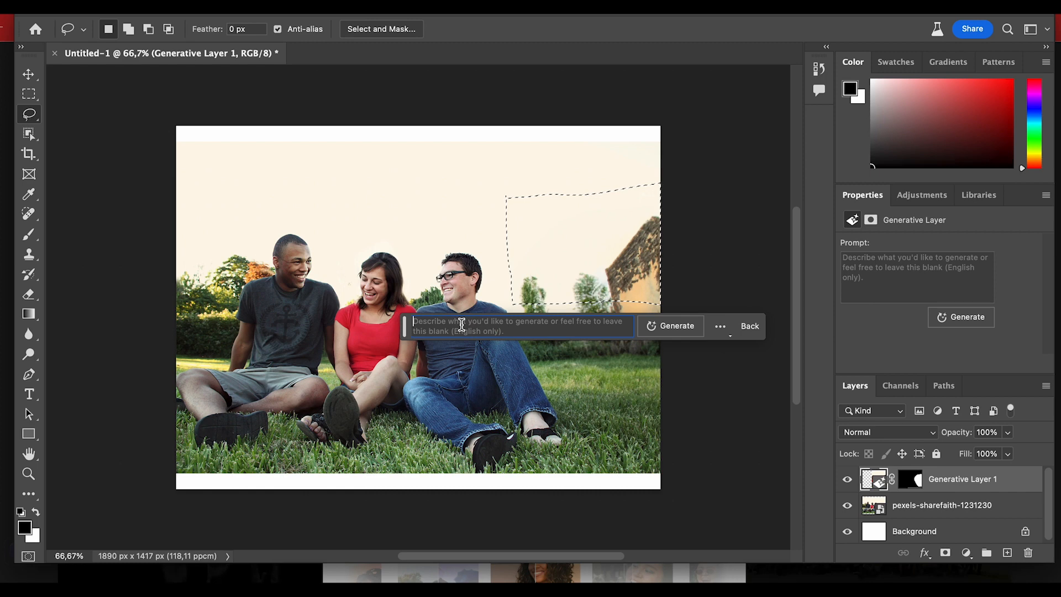
left_click(677, 327)
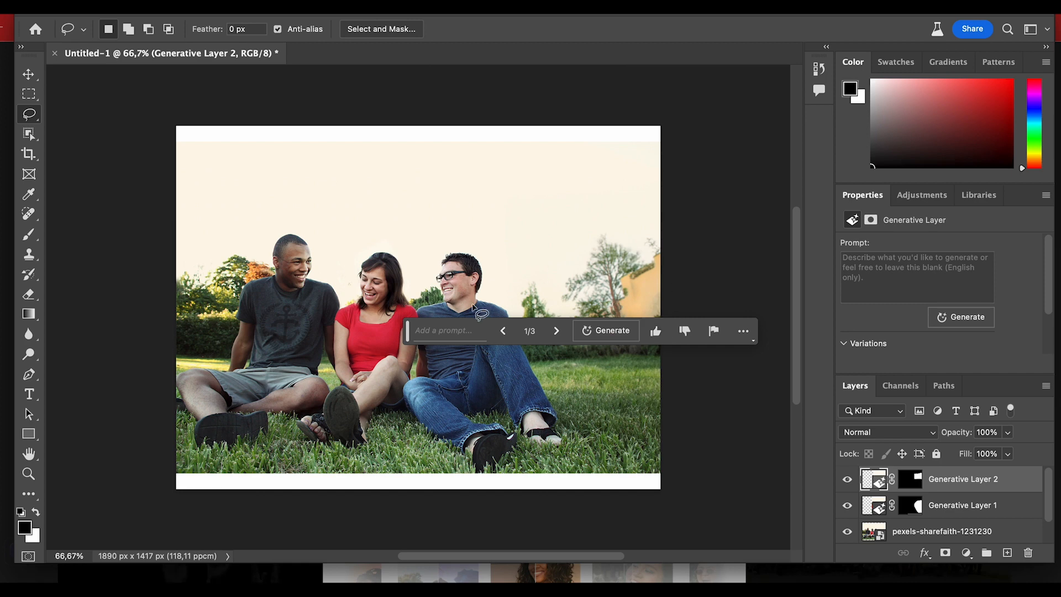
left_click(557, 331)
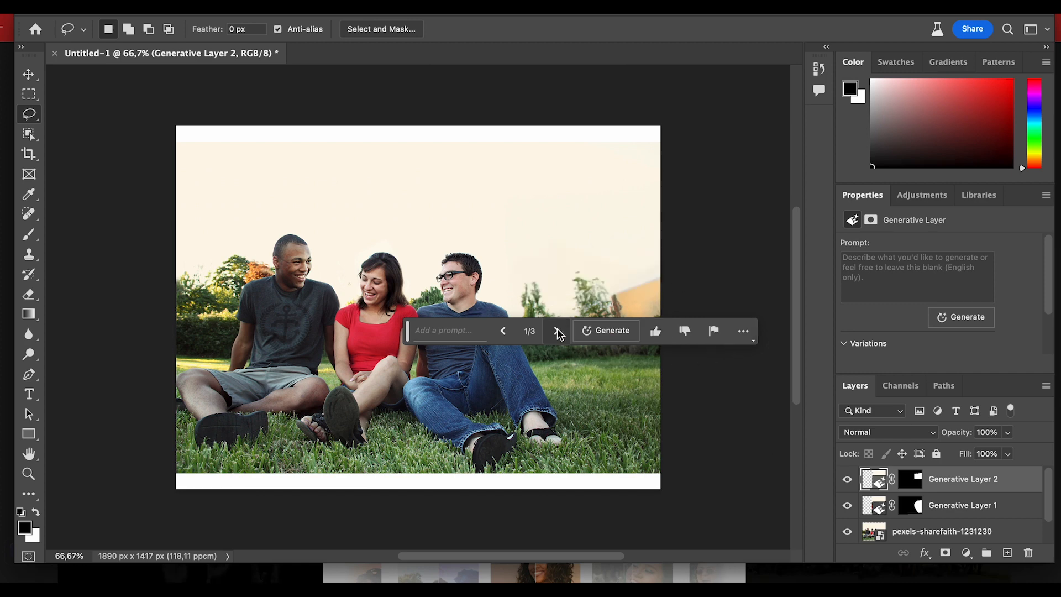
left_click(557, 331)
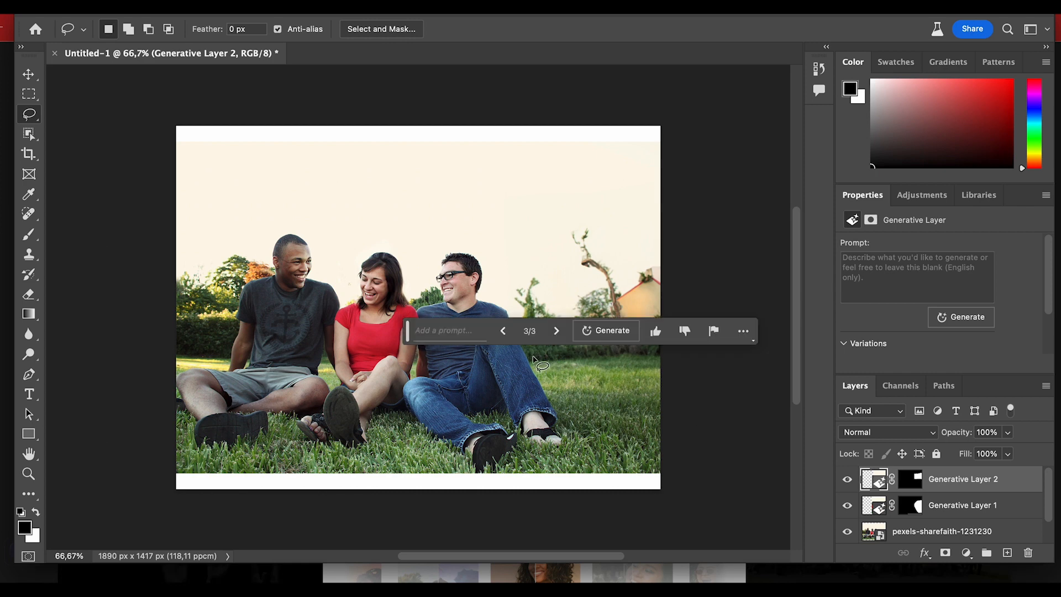
left_click_drag(409, 331, 418, 115)
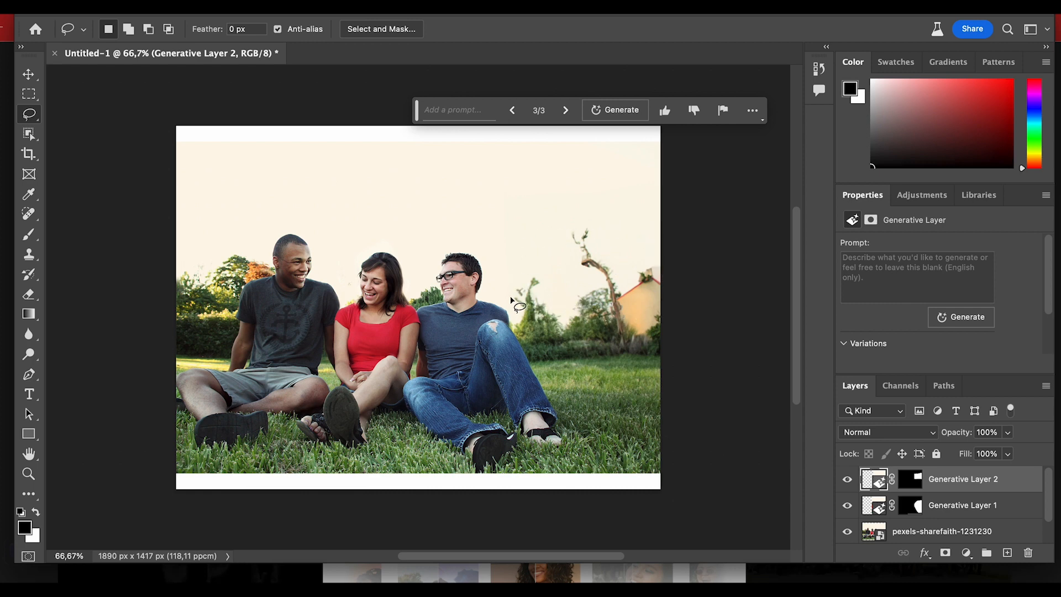
Step: Lasso the bushes and grass below the house, regenerate them with an unprompted Generative Fill, and choose the third variation
mouse_move(511, 298)
left_mouse_down()
mouse_move(658, 308)
mouse_move(675, 342)
mouse_move(671, 380)
mouse_move(655, 393)
mouse_move(580, 390)
mouse_move(544, 373)
left_mouse_up()
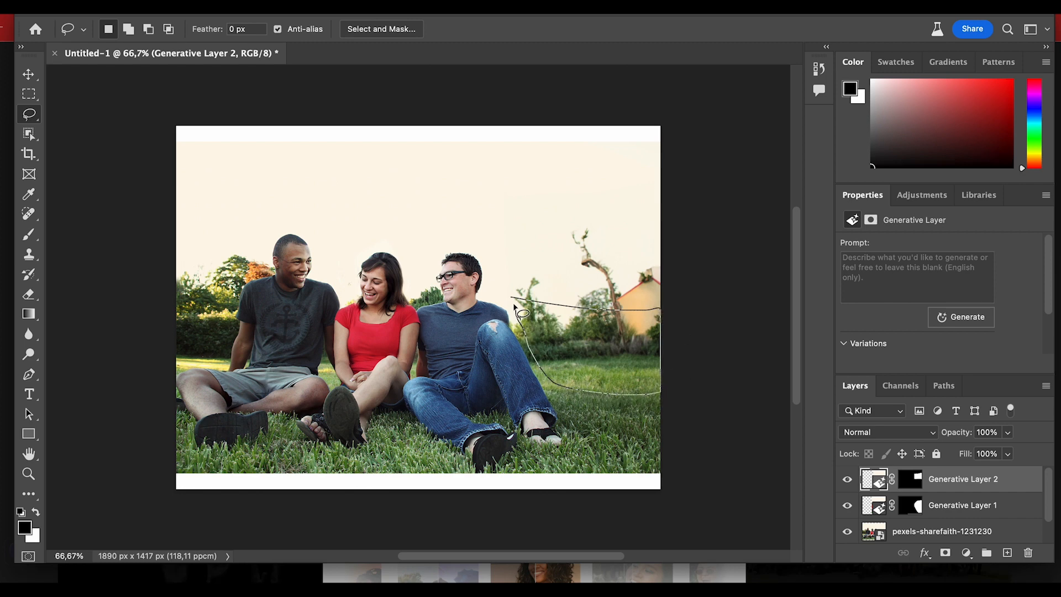
left_click_drag(512, 297, 512, 298)
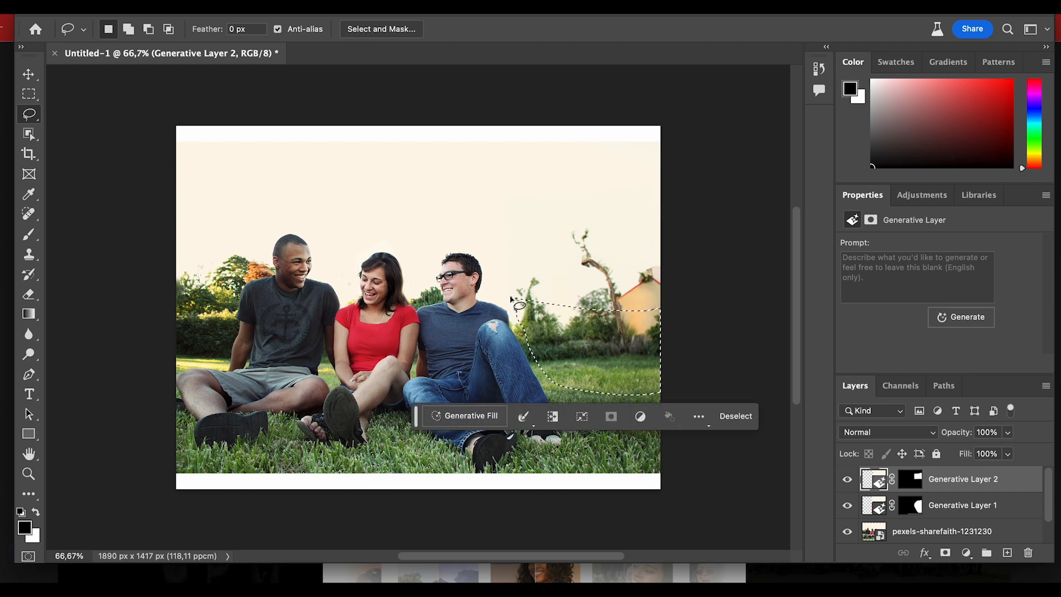
left_click(466, 415)
left_click(675, 420)
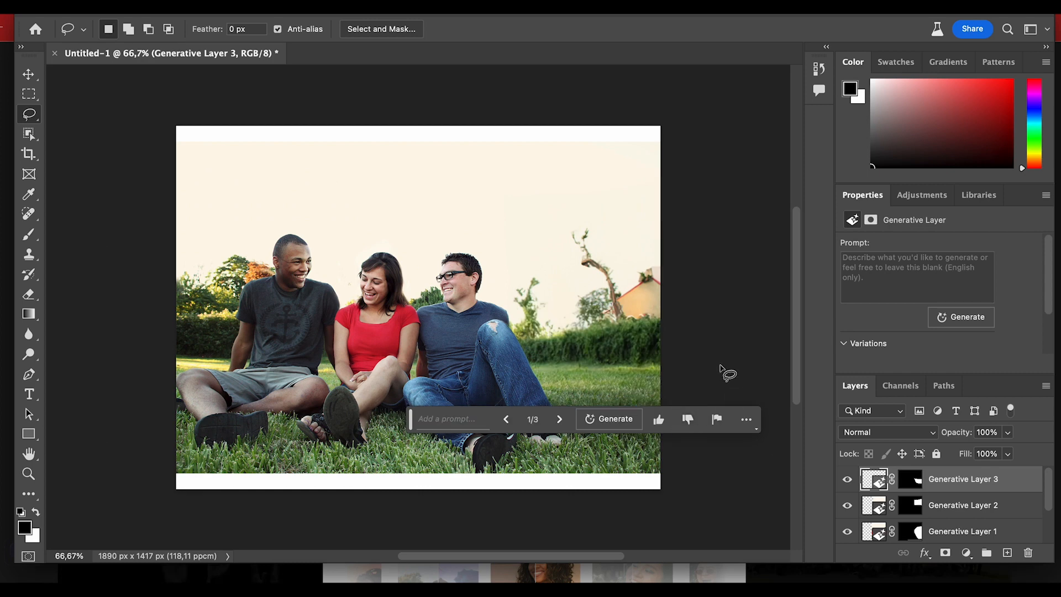
left_click(560, 422)
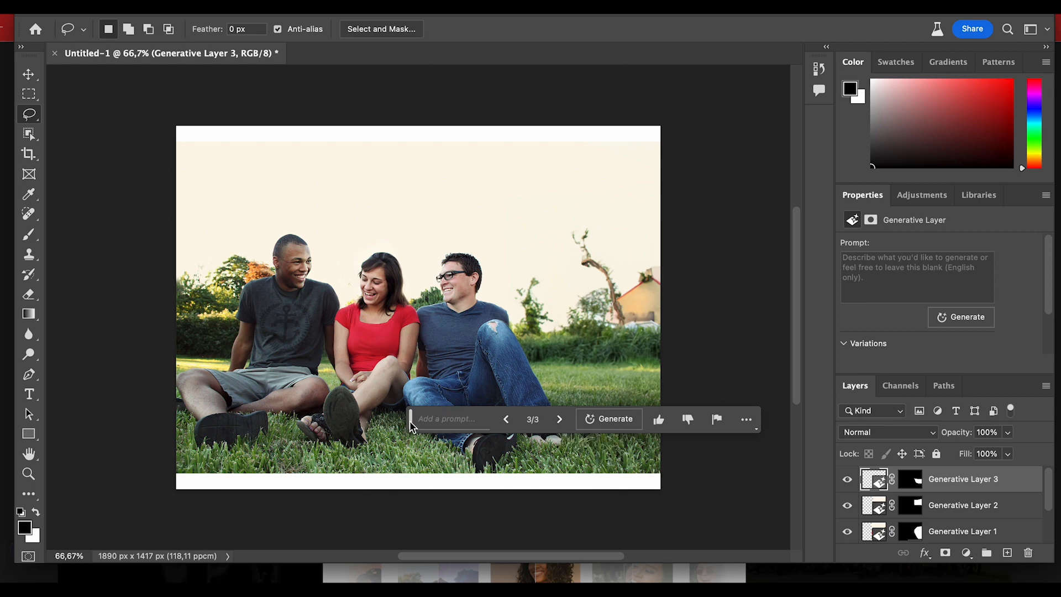
left_click_drag(409, 421, 404, 525)
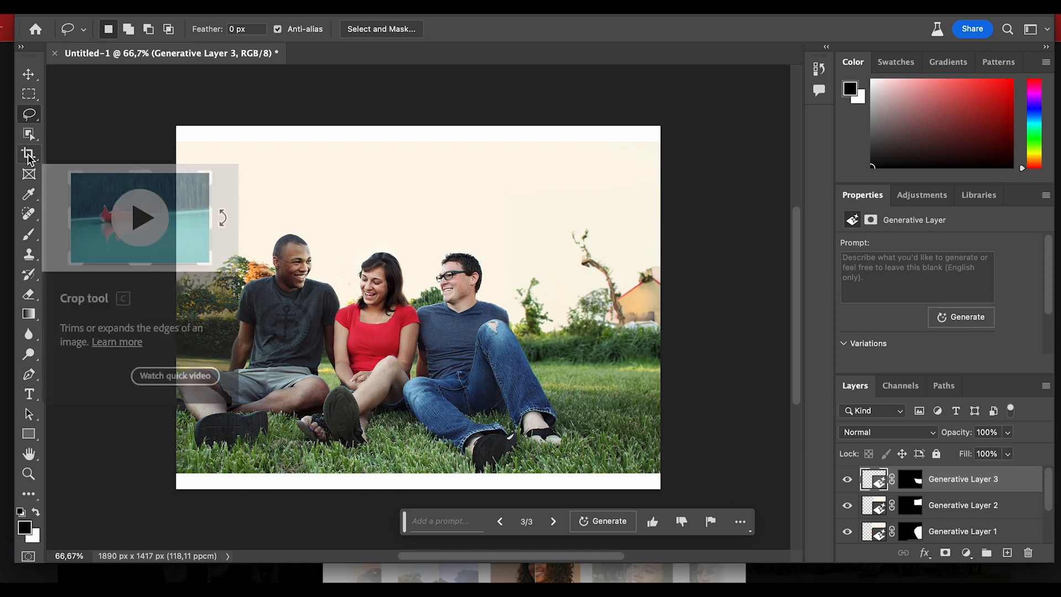
Step: Expand the canvas with the Crop tool, adding blank space on both sides and above the photo, to about 3476 x 1511 px
left_click(30, 157)
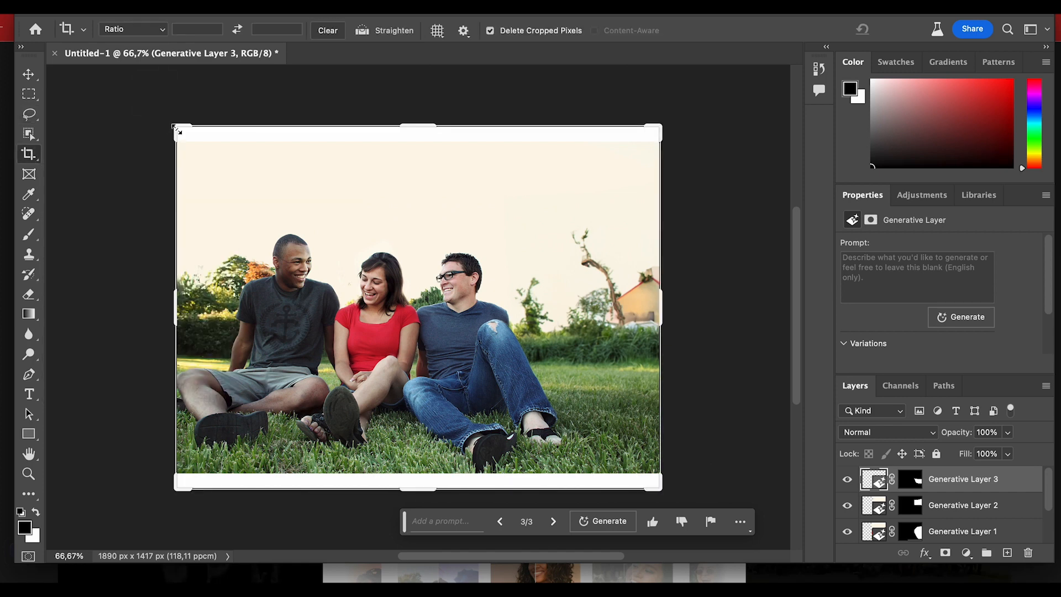
left_click_drag(175, 128, 87, 134)
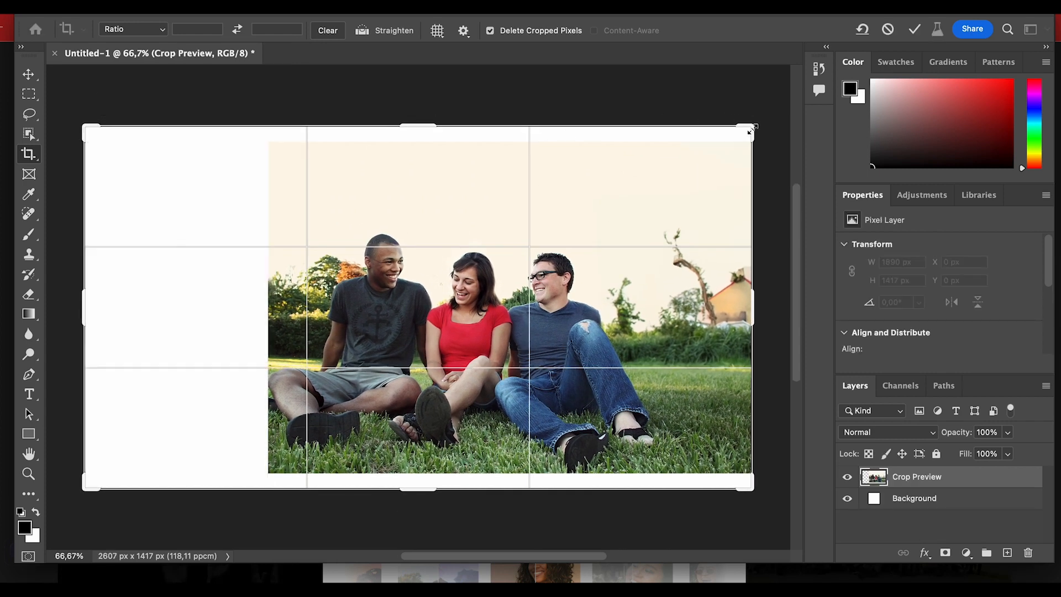
left_click_drag(751, 131, 695, 120)
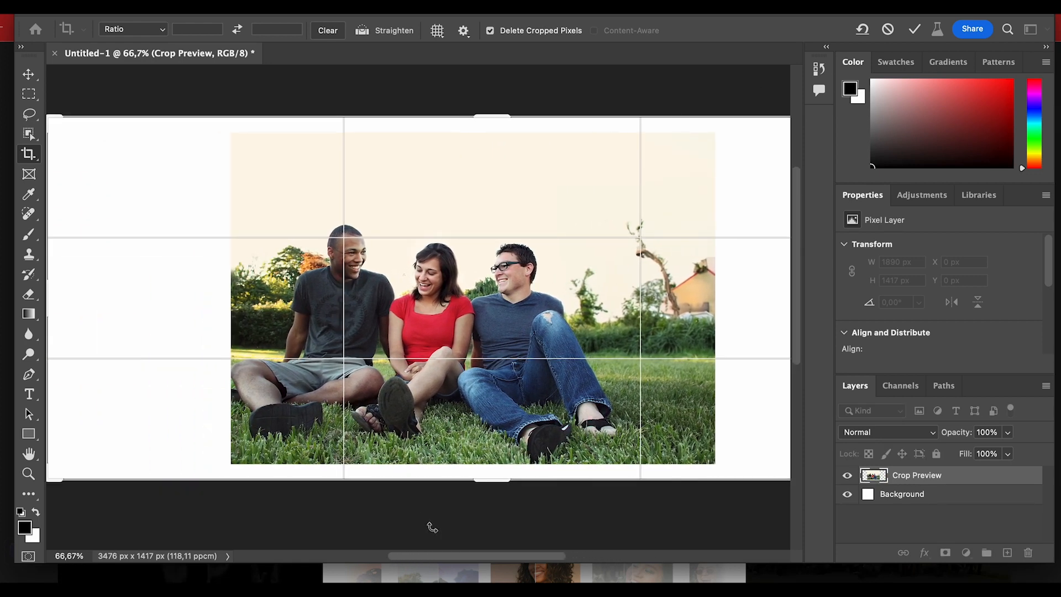
left_click_drag(493, 480, 498, 476)
left_click_drag(488, 118, 490, 99)
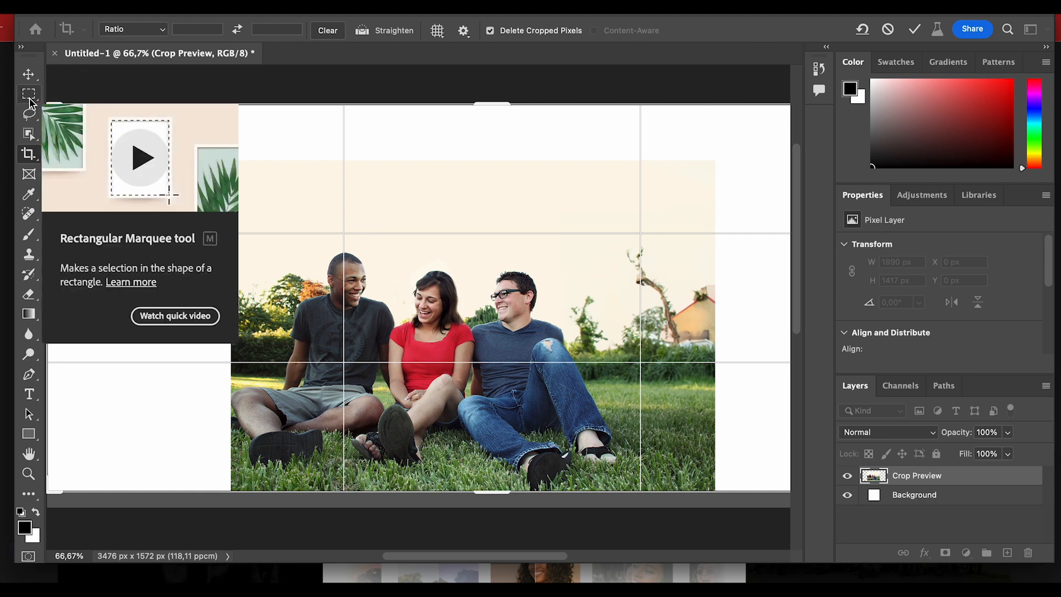
Step: Select the blank strip above the photo with an overlapping rectangular marquee and extend the sky using Generative Fill with a blank prompt
left_click(29, 94)
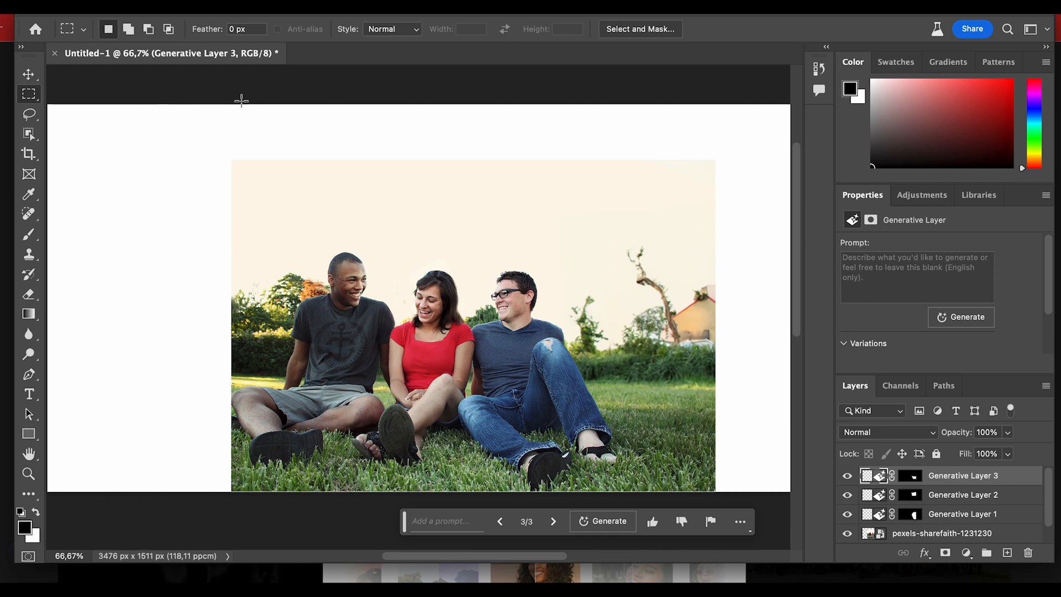
left_click_drag(218, 98, 741, 205)
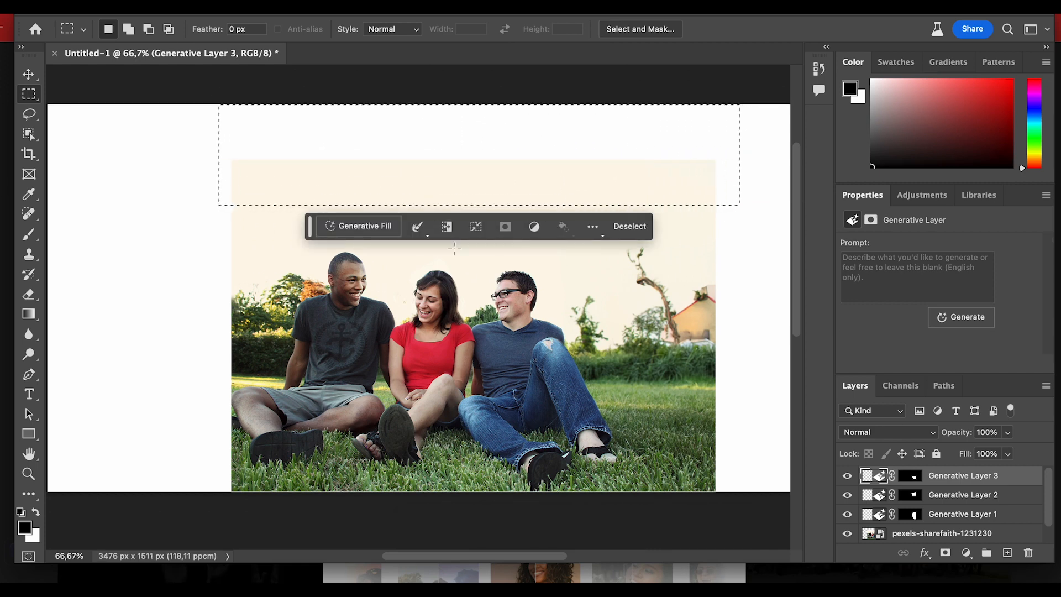
left_click(369, 230)
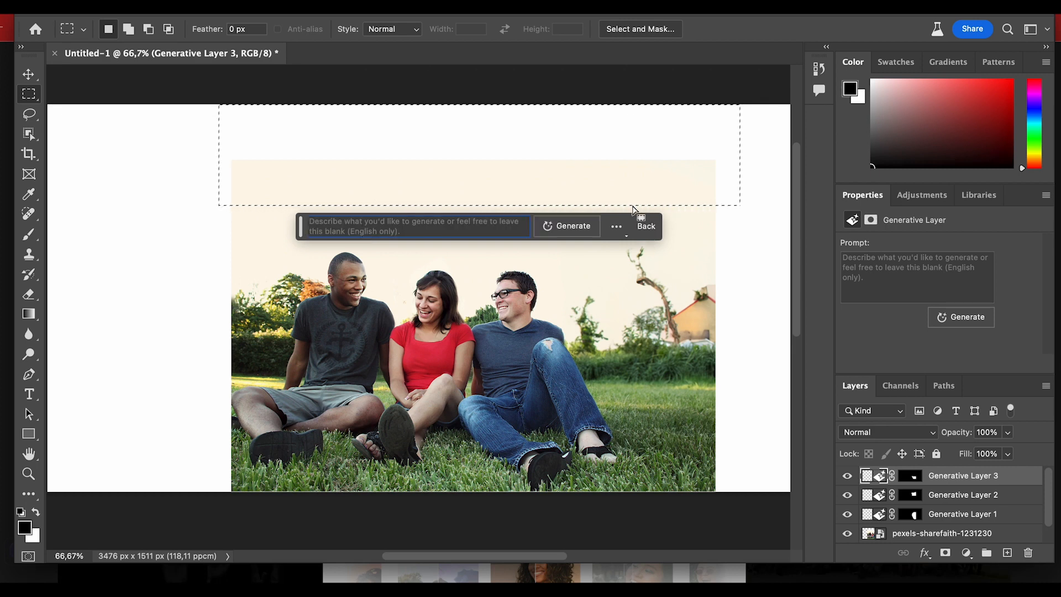
left_click(566, 231)
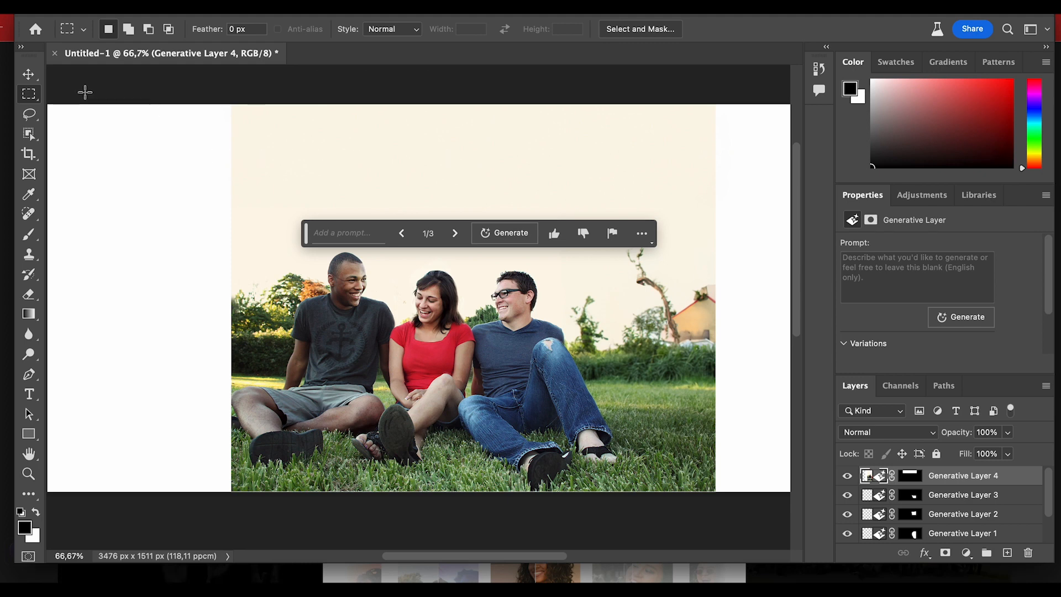
Step: Lasso a cloud-shaped area in the sky above the man with glasses and generate content there with the prompt "Clouds"
left_click(29, 114)
mouse_move(312, 151)
left_mouse_down()
mouse_move(281, 148)
mouse_move(284, 171)
mouse_move(360, 170)
mouse_move(384, 140)
mouse_move(335, 126)
mouse_move(326, 150)
left_mouse_up()
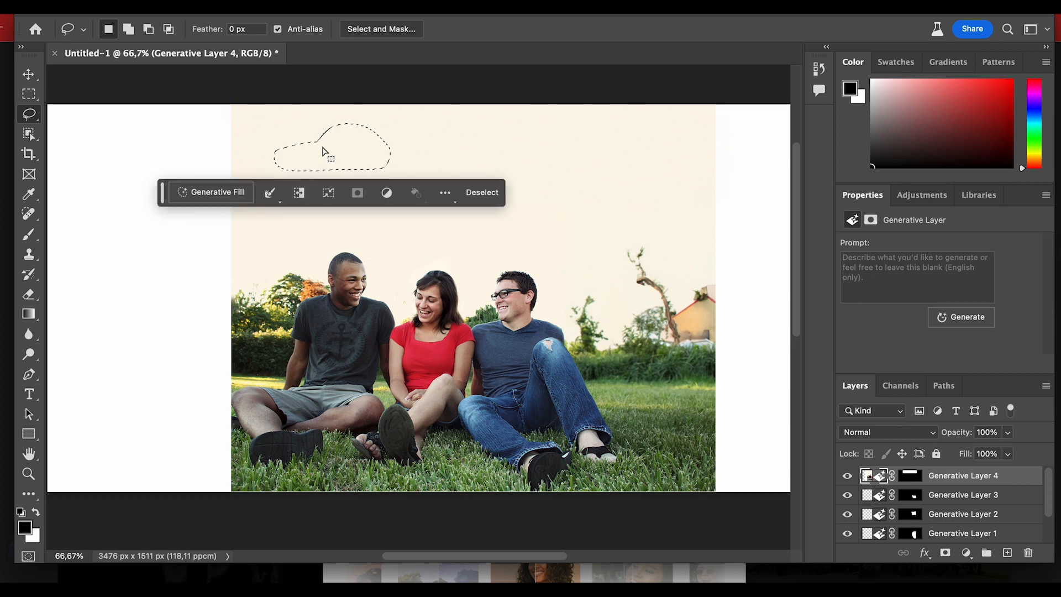
mouse_move(567, 155)
left_mouse_down()
mouse_move(530, 150)
mouse_move(441, 168)
mouse_move(497, 184)
mouse_move(610, 154)
mouse_move(567, 147)
mouse_move(536, 166)
left_mouse_up()
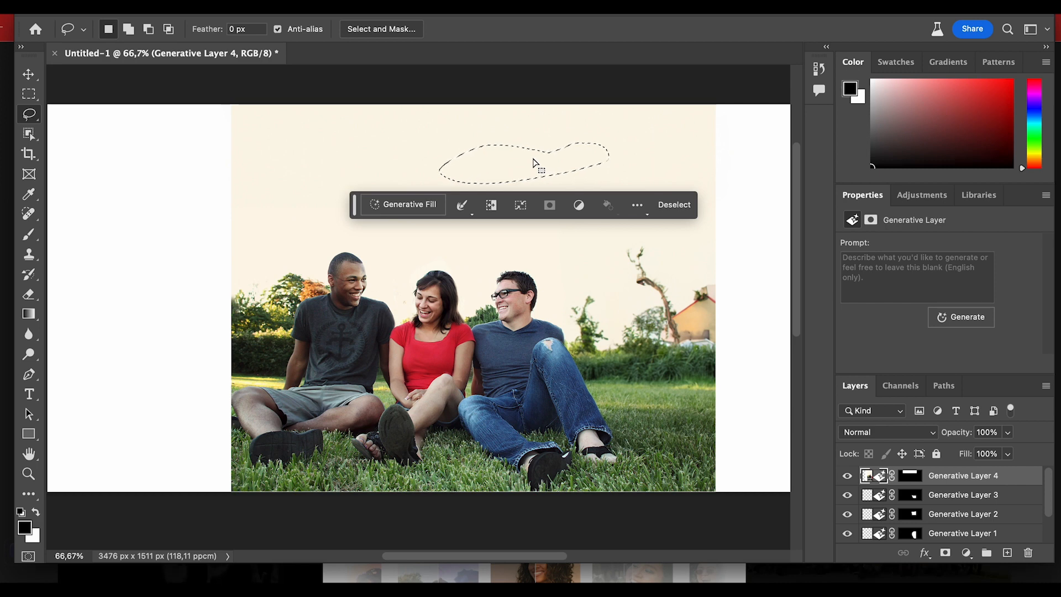
left_click(396, 209)
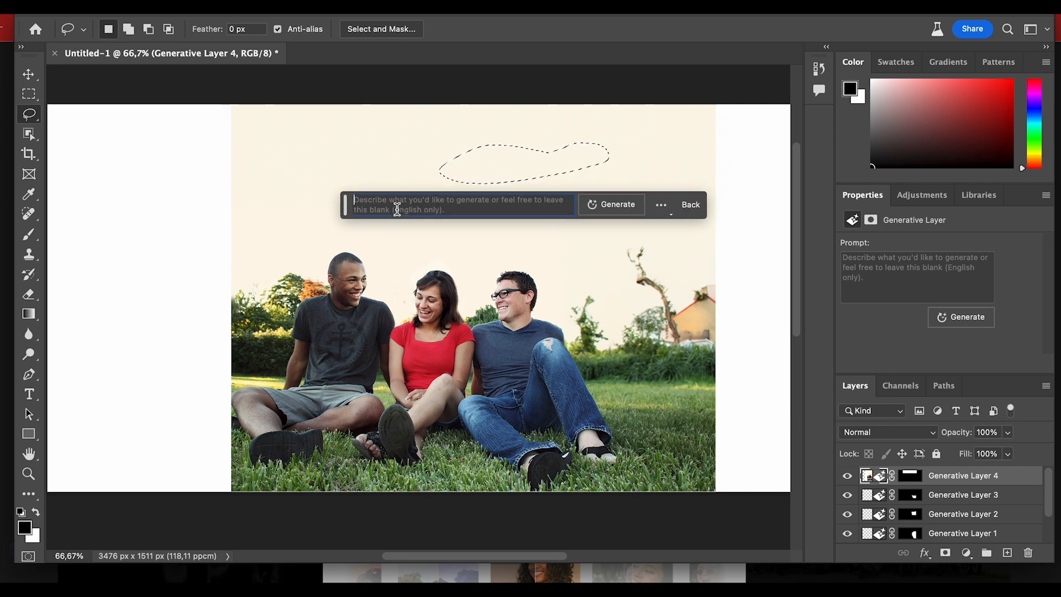
type("Clouds")
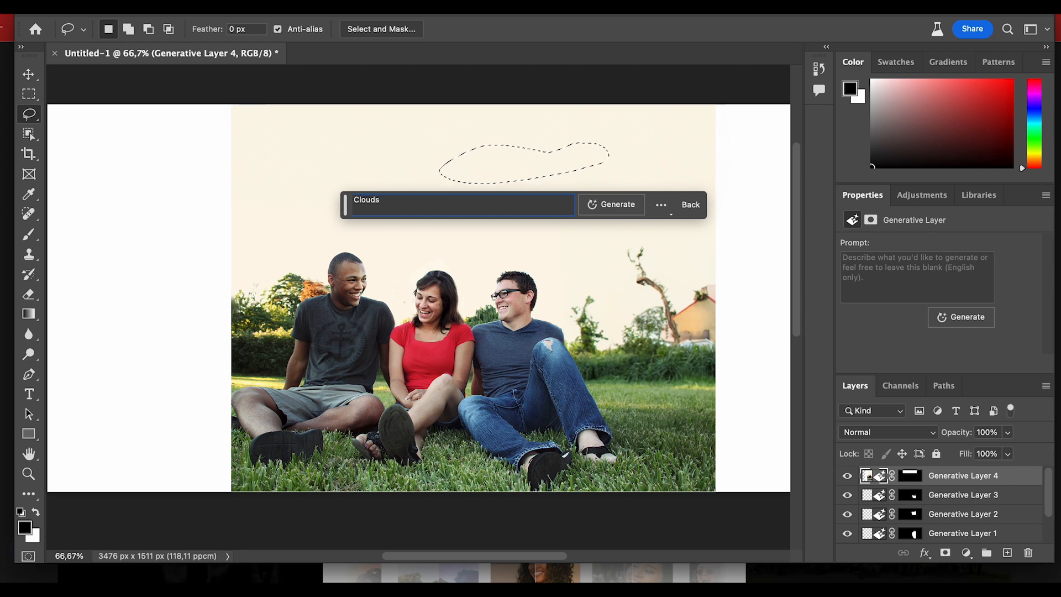
left_click(614, 205)
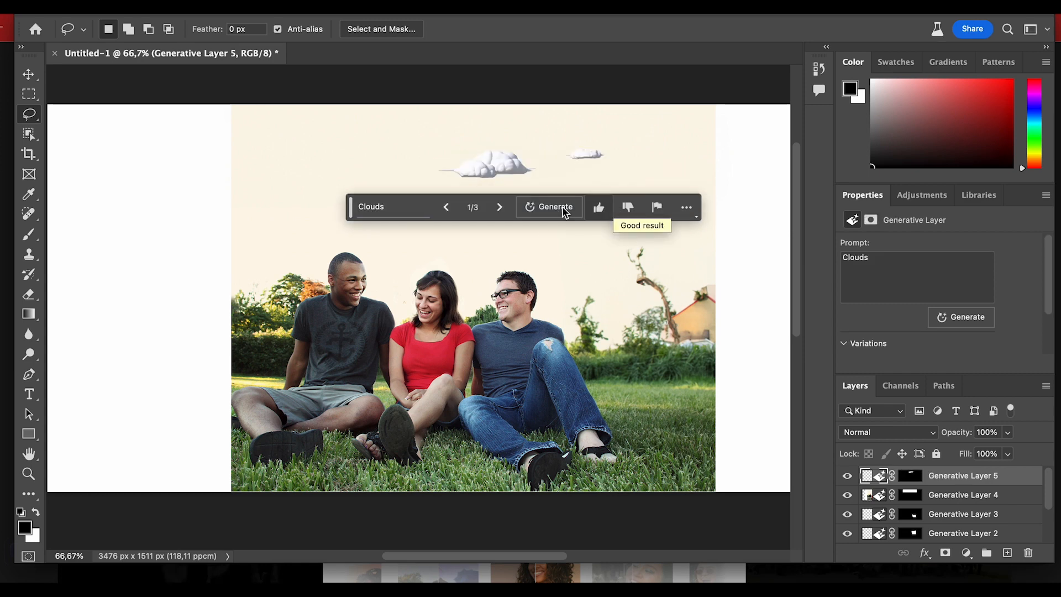
Step: Compare the generated cloud variations, choose the second one, and move the contextual task bar down off the sky
left_click(501, 209)
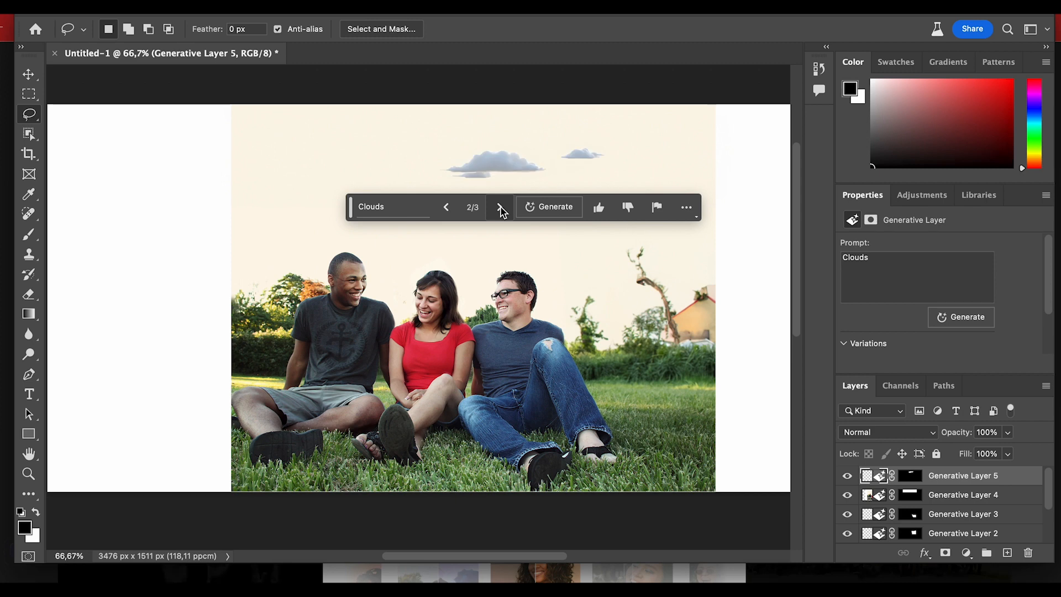
left_click(501, 209)
left_click(501, 208)
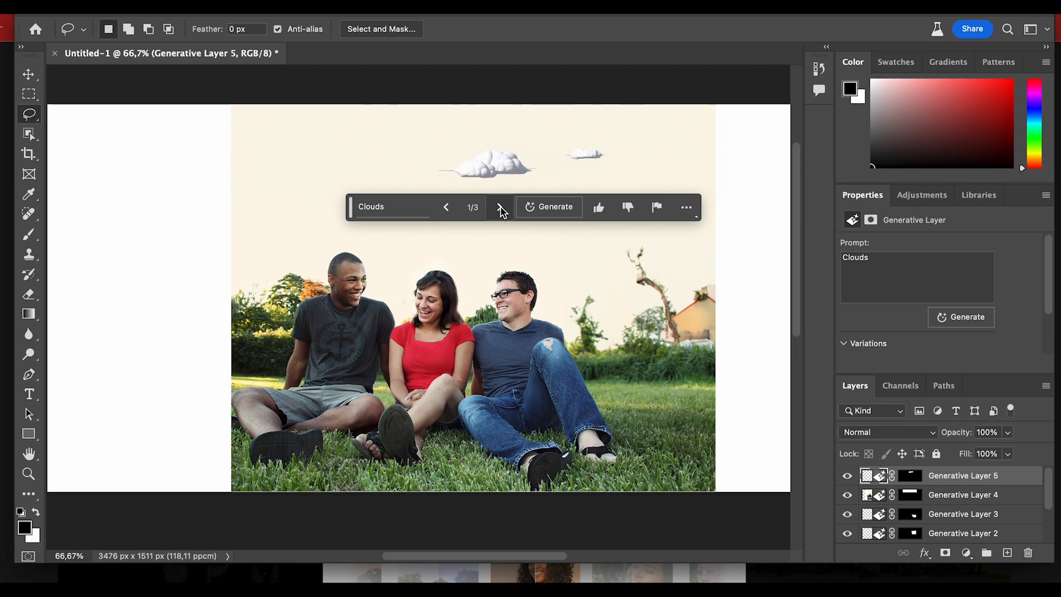
left_click(500, 209)
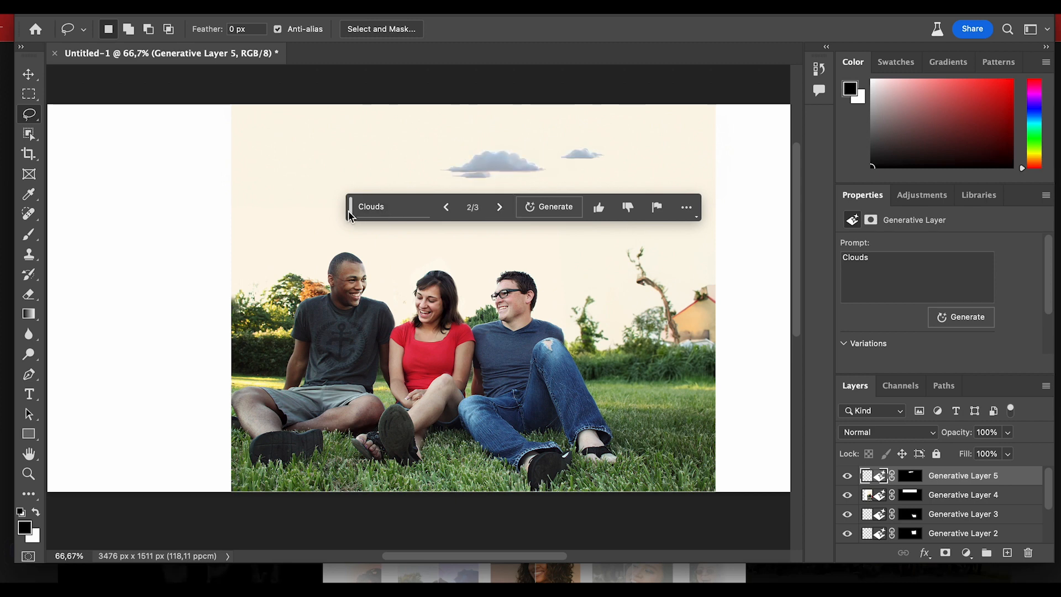
left_click_drag(349, 214, 160, 463)
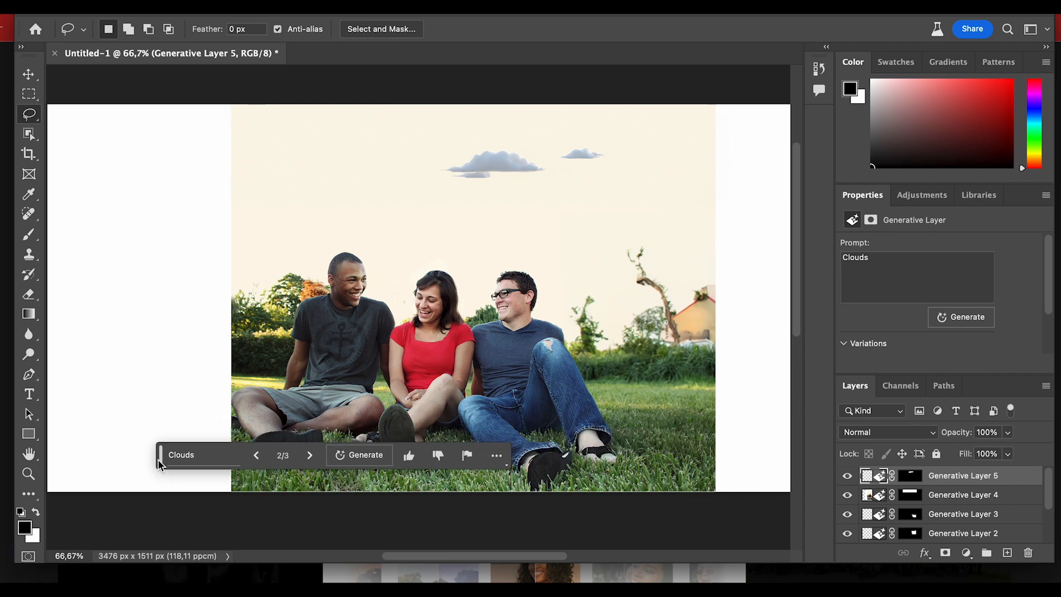
Step: Lasso a long cloud-shaped area in the sky above the man on the left, generate "clouds" there, and move the contextual task bar below the photo
left_click_drag(498, 165, 413, 201)
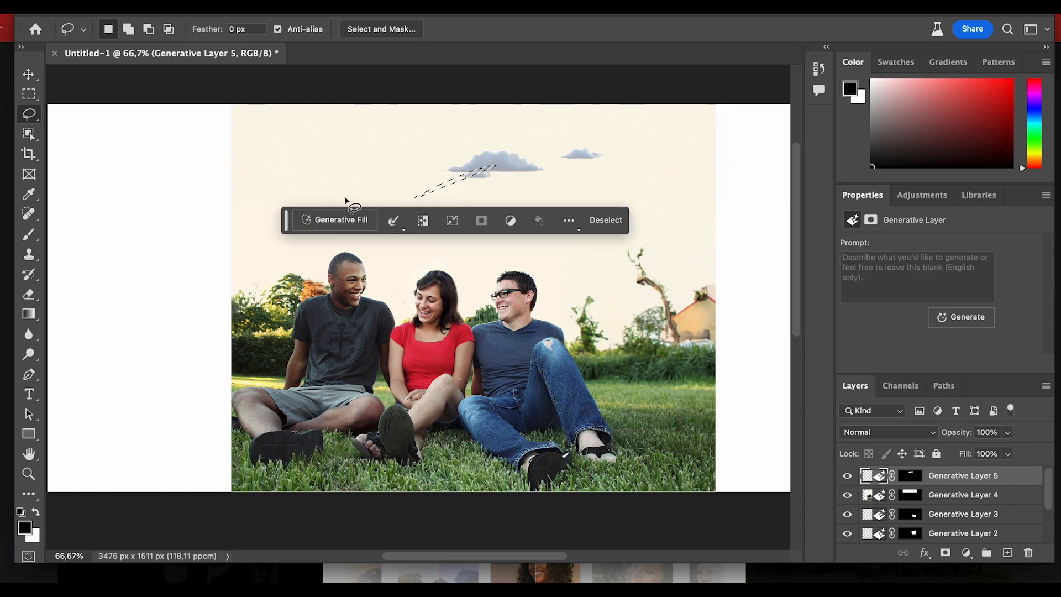
left_click(330, 187)
mouse_move(268, 164)
left_mouse_down()
mouse_move(371, 171)
mouse_move(431, 190)
mouse_move(291, 192)
mouse_move(265, 163)
left_mouse_up()
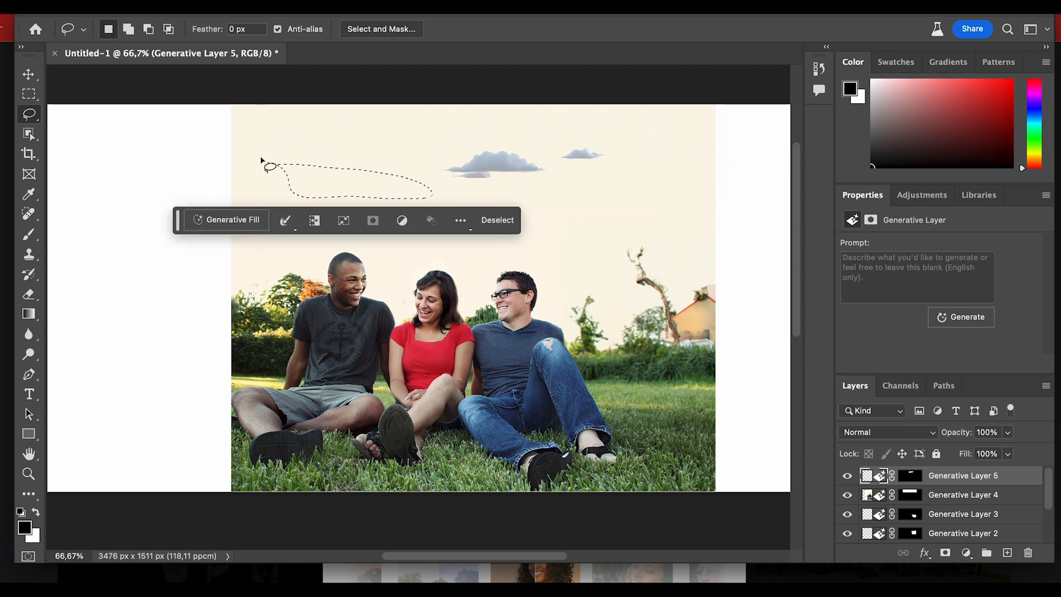
left_click(223, 220)
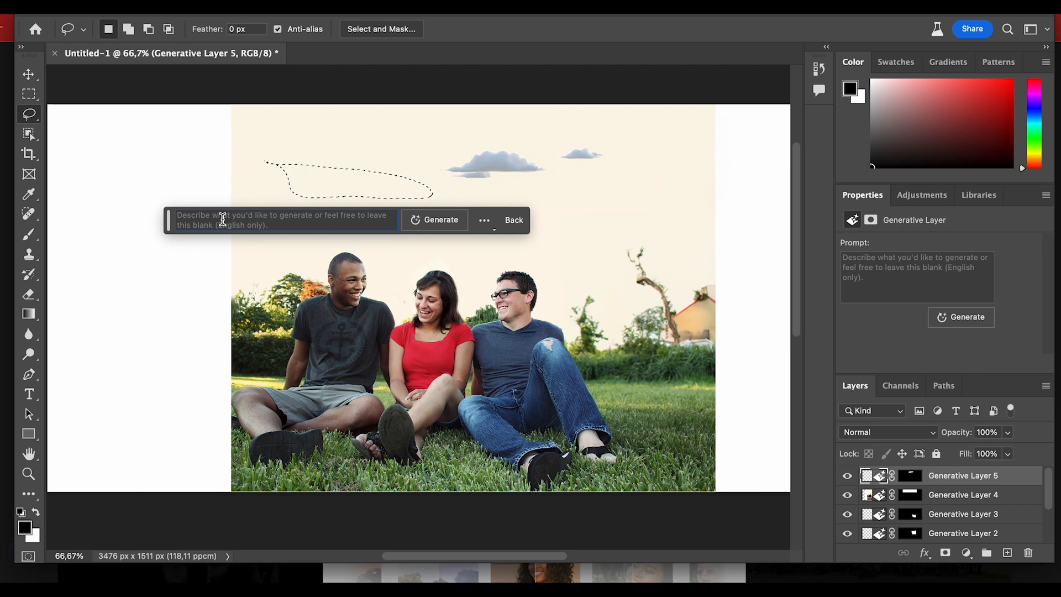
type("cloud")
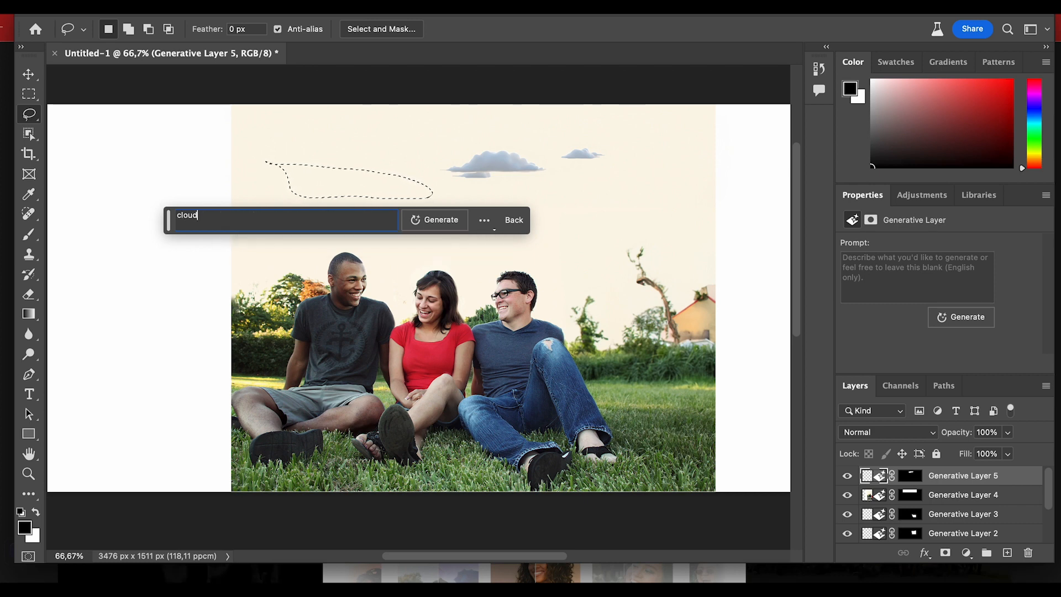
key("Return")
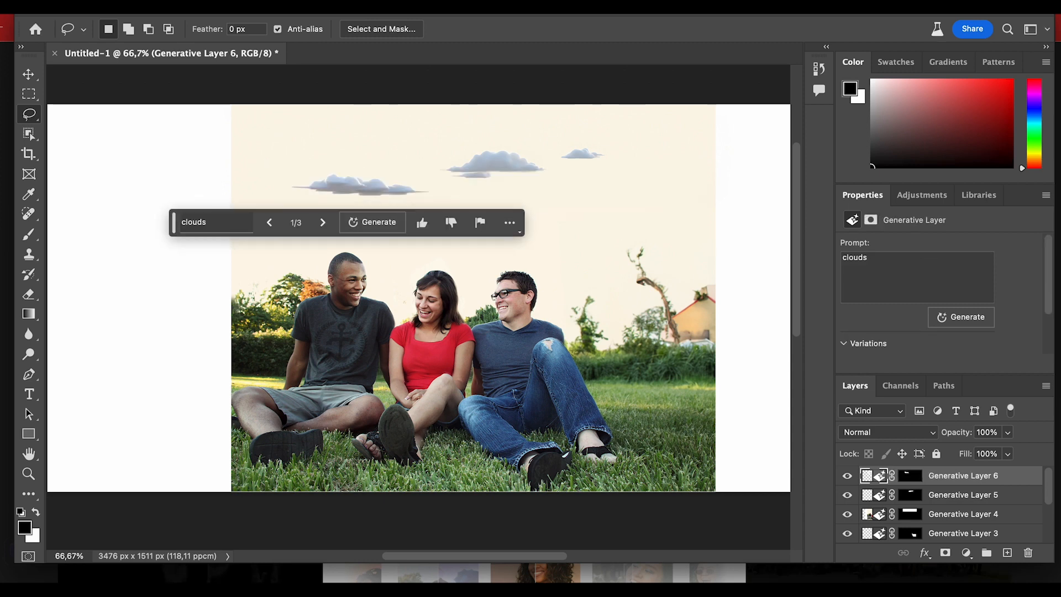
left_click_drag(174, 221, 428, 517)
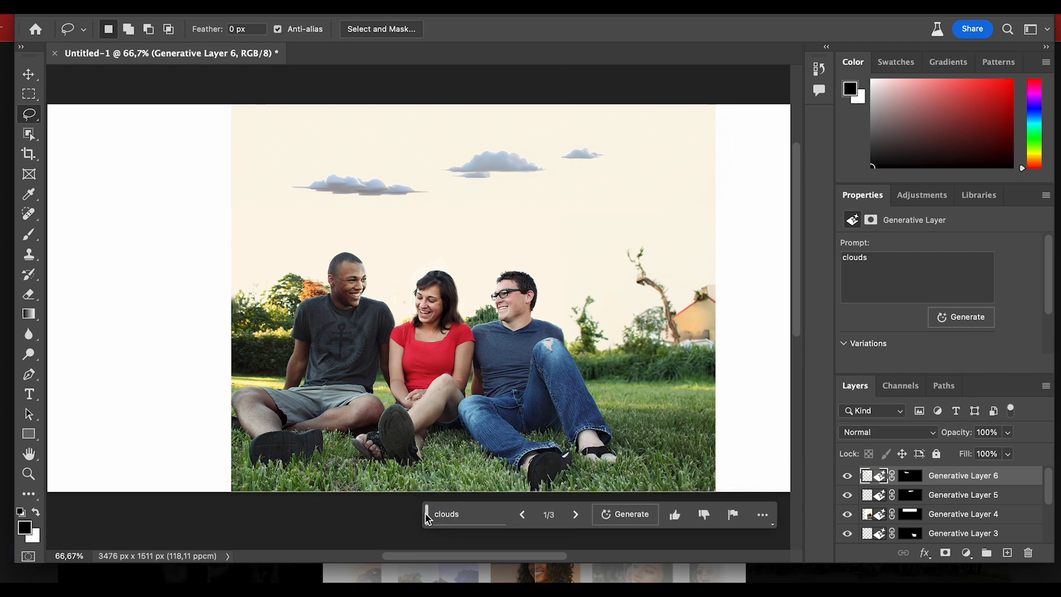
Step: Select the blank area left of the photo with a full-height rectangular marquee overlapping the image and extend the scene using Generative Fill with a blank prompt
left_click(28, 94)
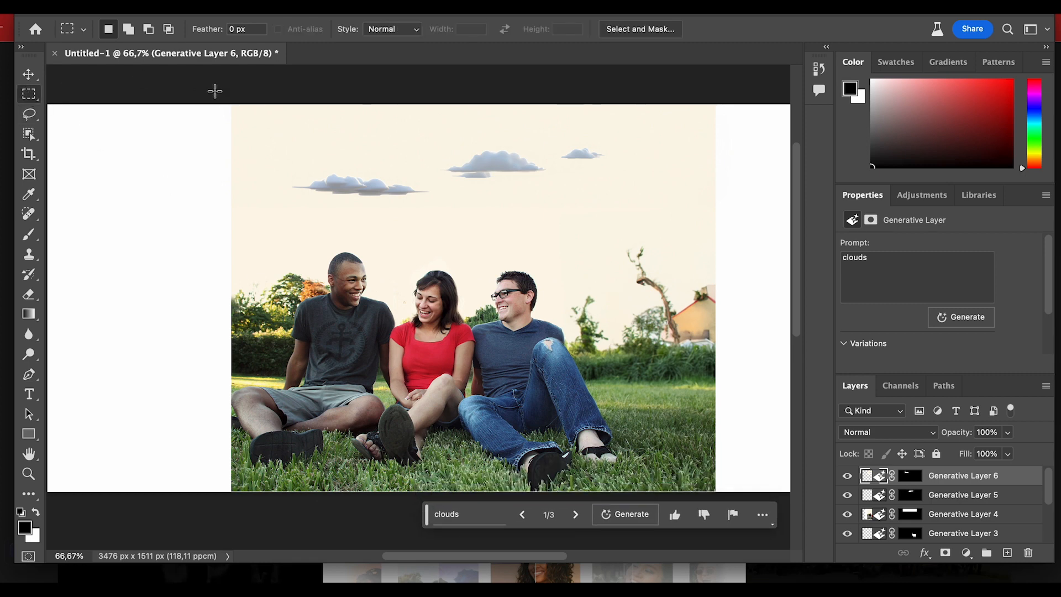
left_click_drag(268, 95, 291, 530)
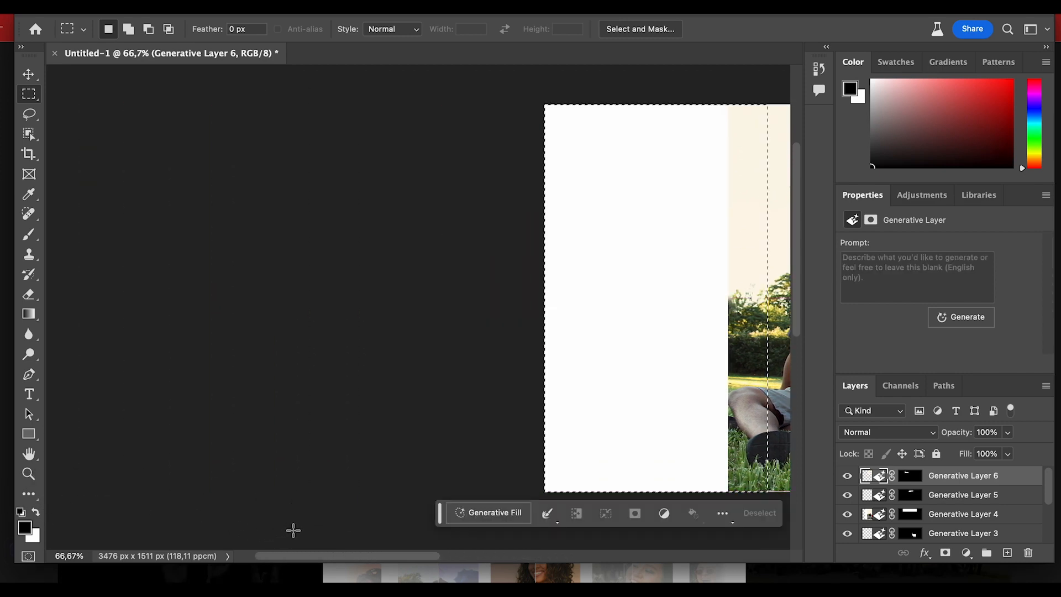
left_click(494, 517)
left_click(685, 514)
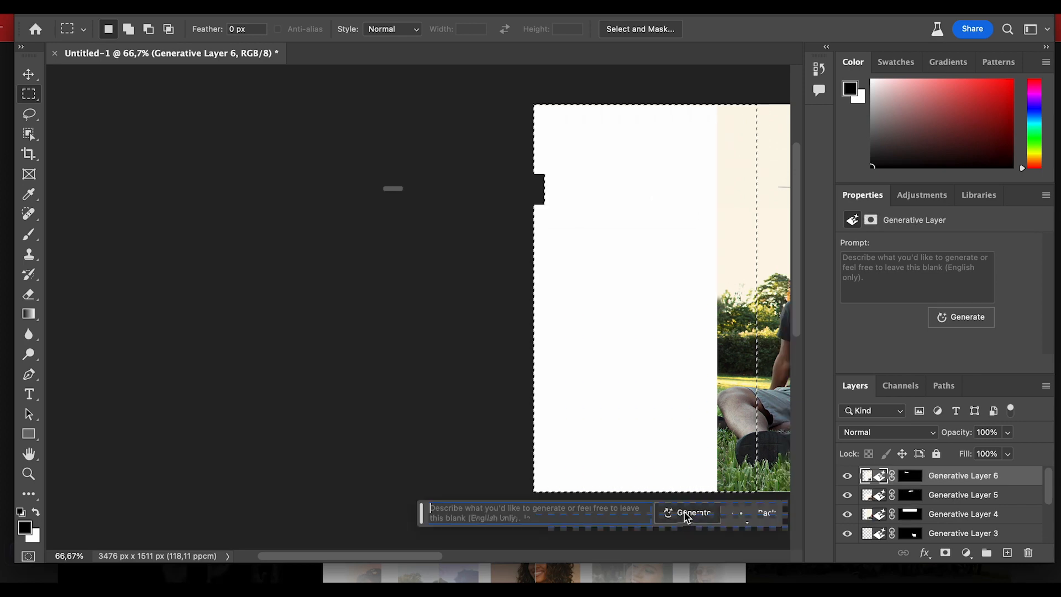
scroll(687, 517, "right", 5)
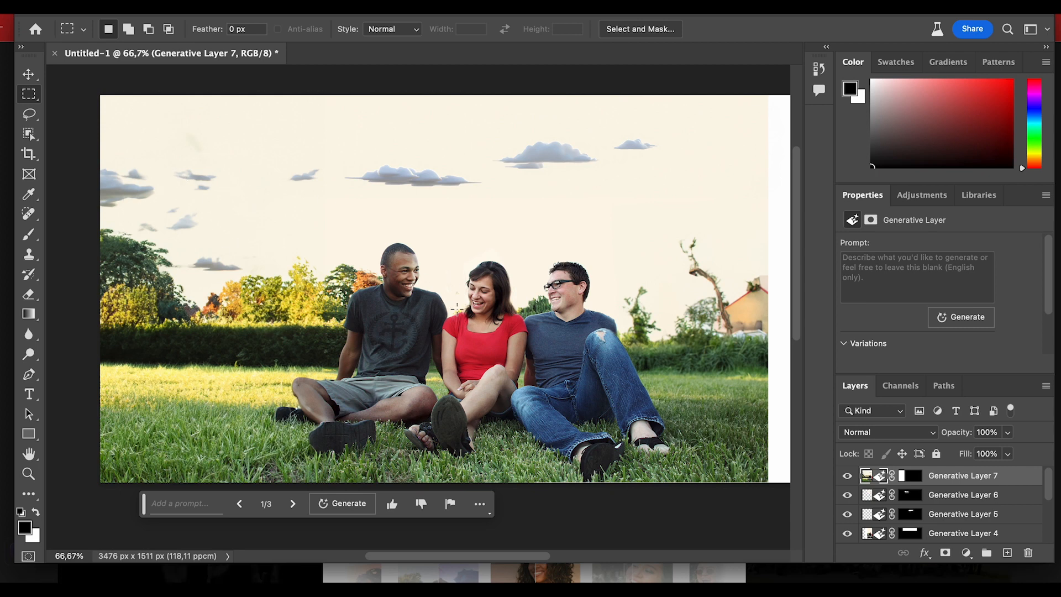
Step: Try to fill the entire blank area right of the photo using an overlapping rectangular marquee and Generative Fill with a blank prompt
scroll(356, 317, "right", 10)
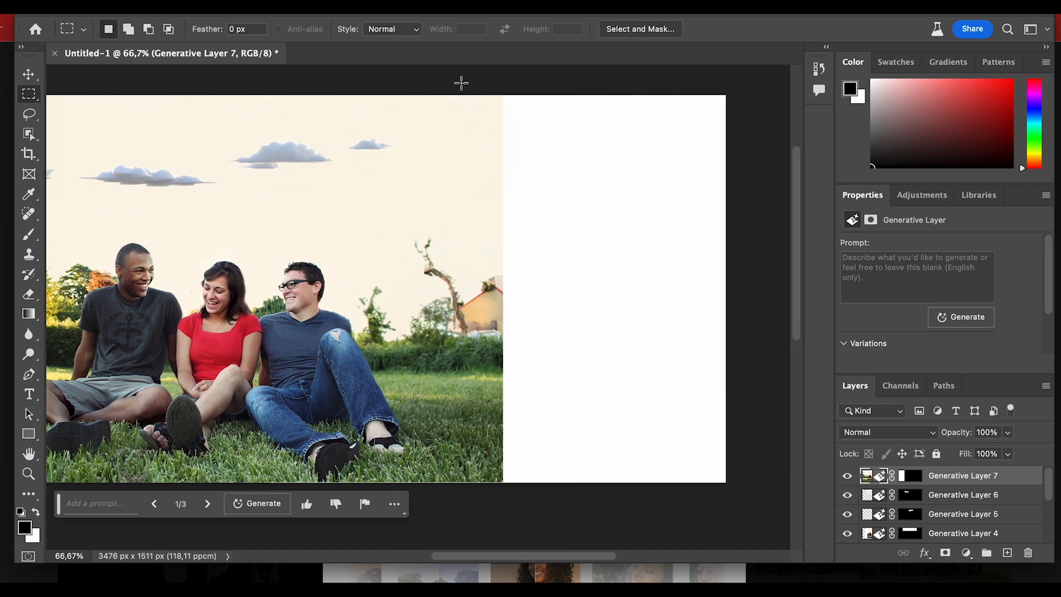
left_click_drag(414, 83, 537, 284)
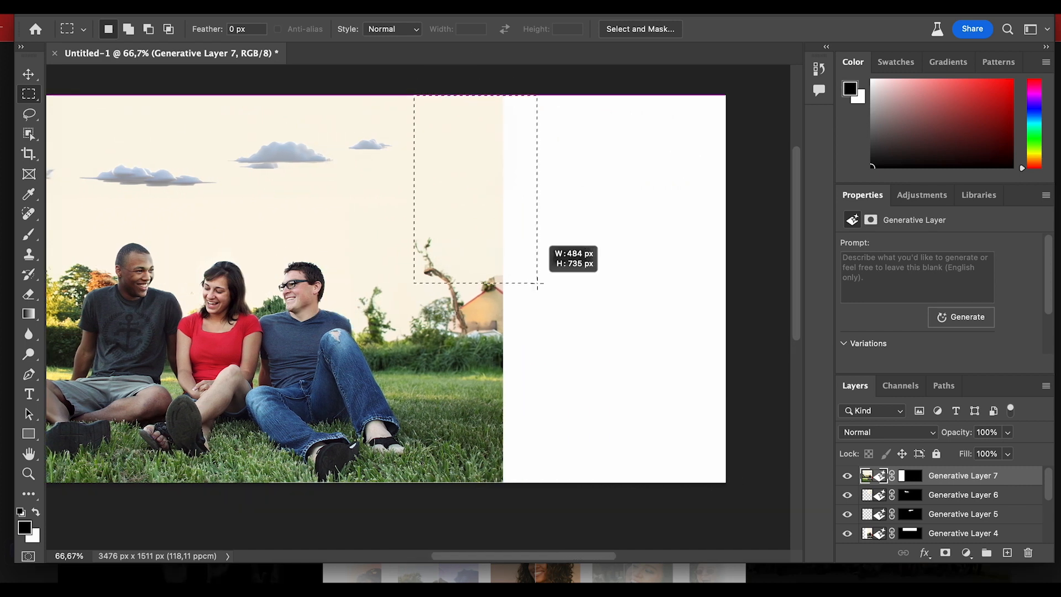
left_click_drag(660, 435, 784, 505)
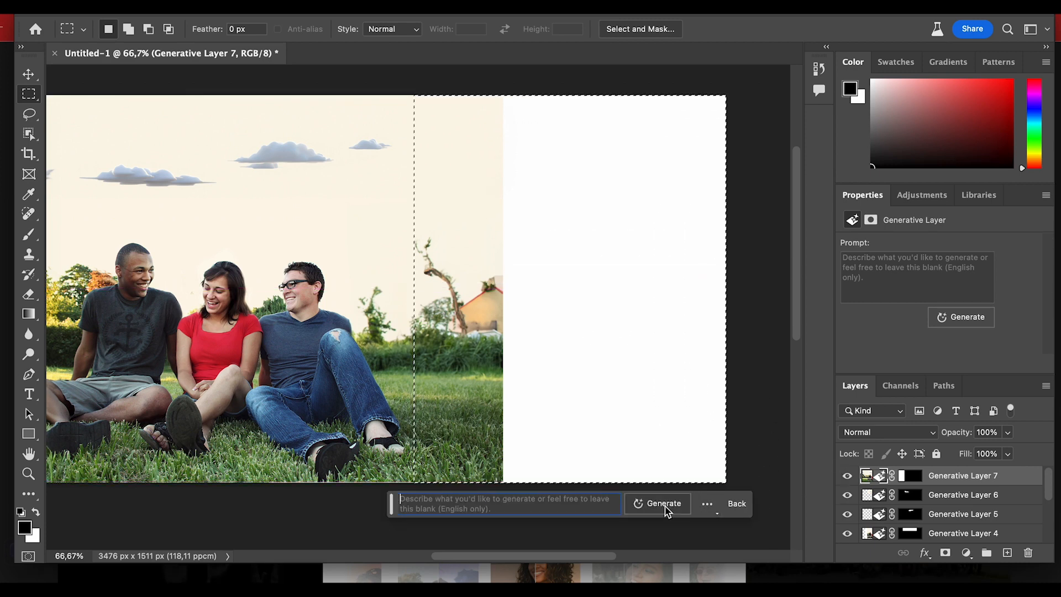
left_click(663, 504)
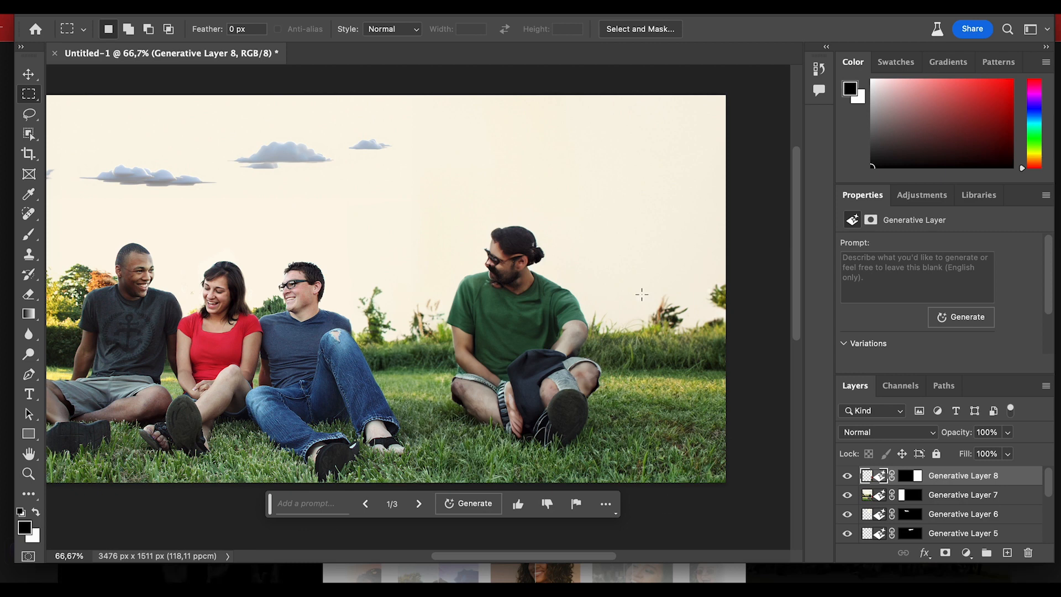
Step: Compare the variations generated for the right-side extension and undo that fill back to the marquee selection
left_click(419, 504)
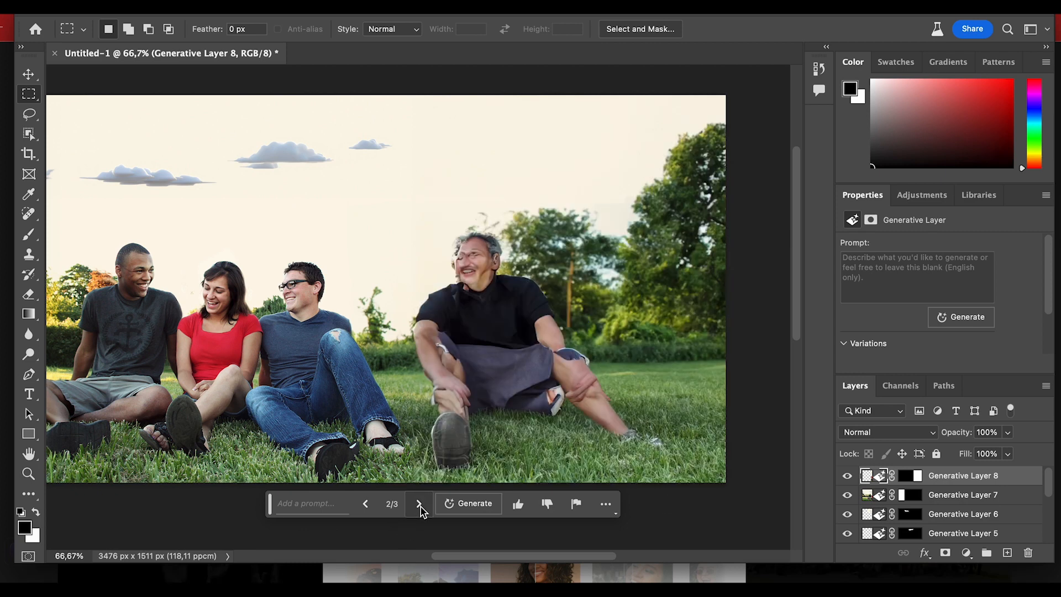
left_click(420, 506)
left_click(419, 504)
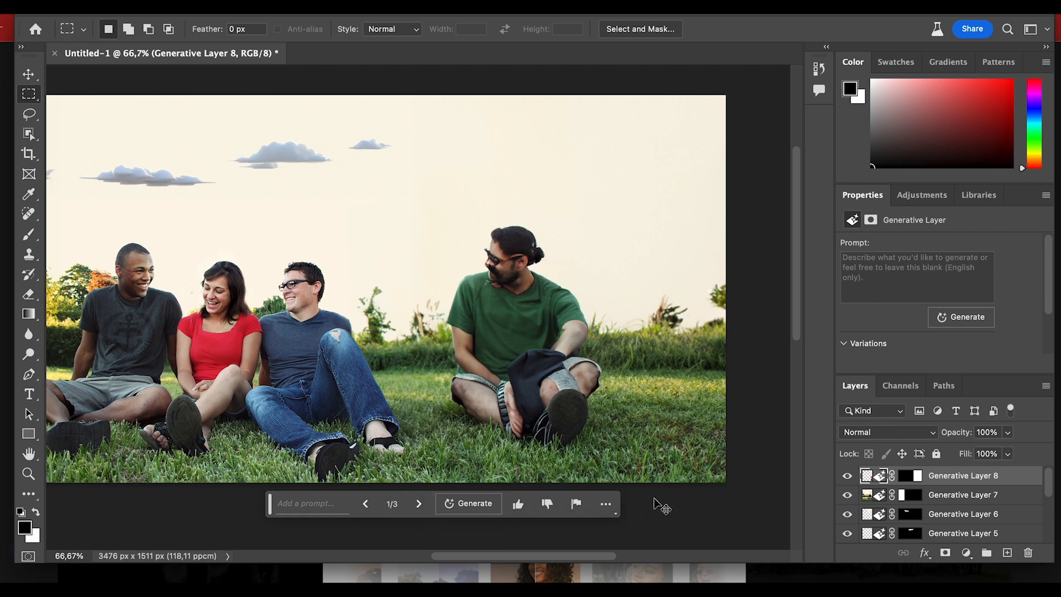
key("super+z")
key("super+shift+z")
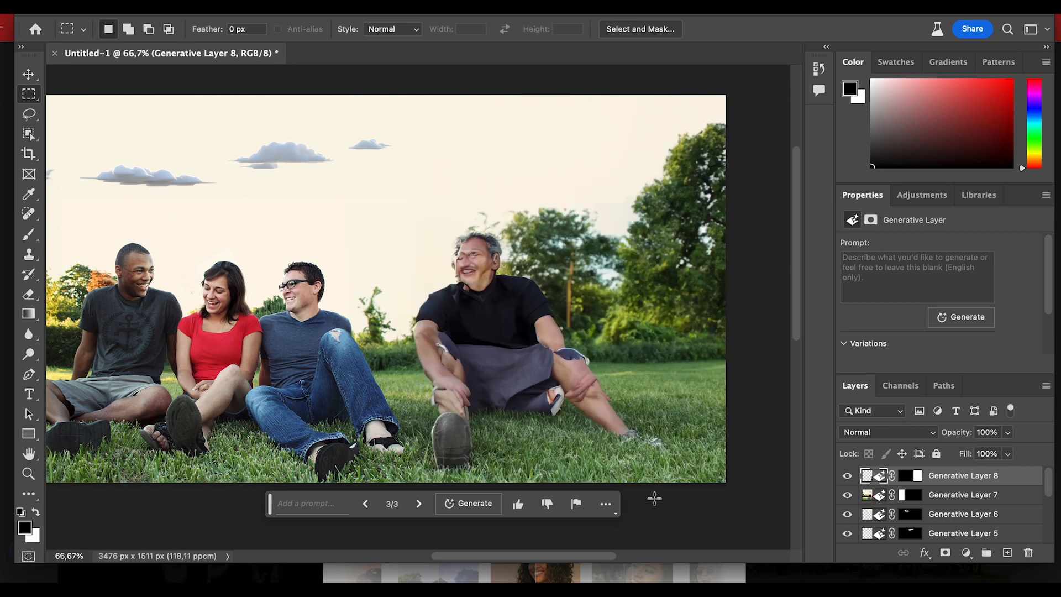
key("super+z")
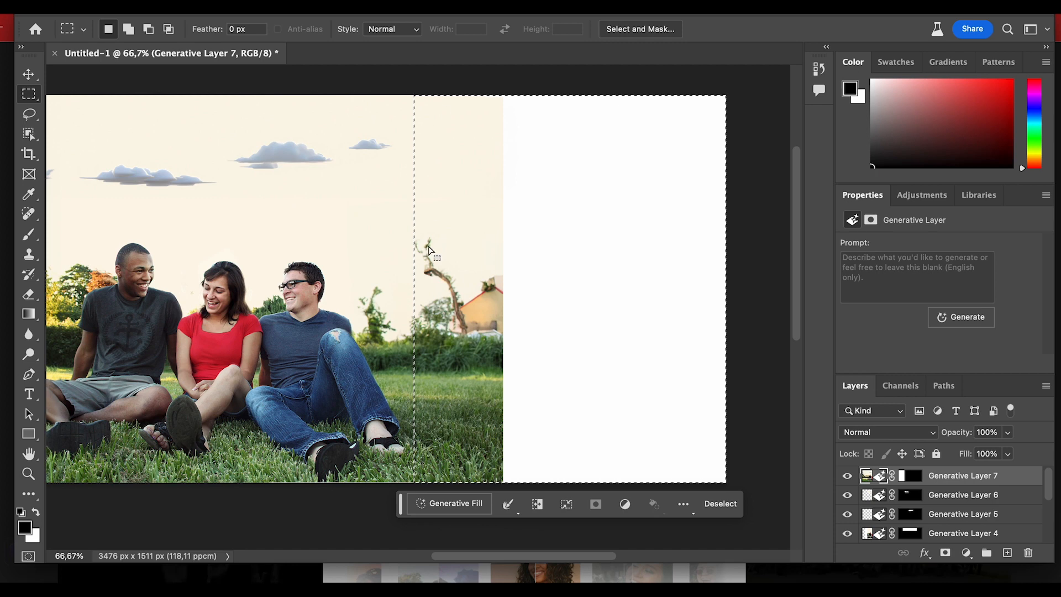
Step: Try to fill the selected area on the photo's right side using Generative Fill with the prompt "nobody"
left_click(434, 504)
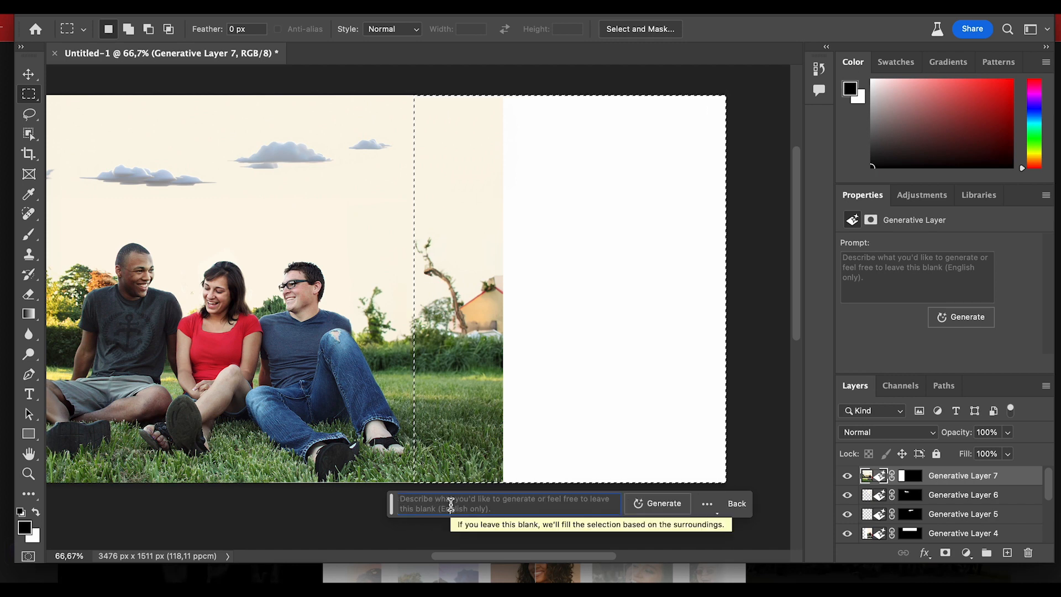
type("robody")
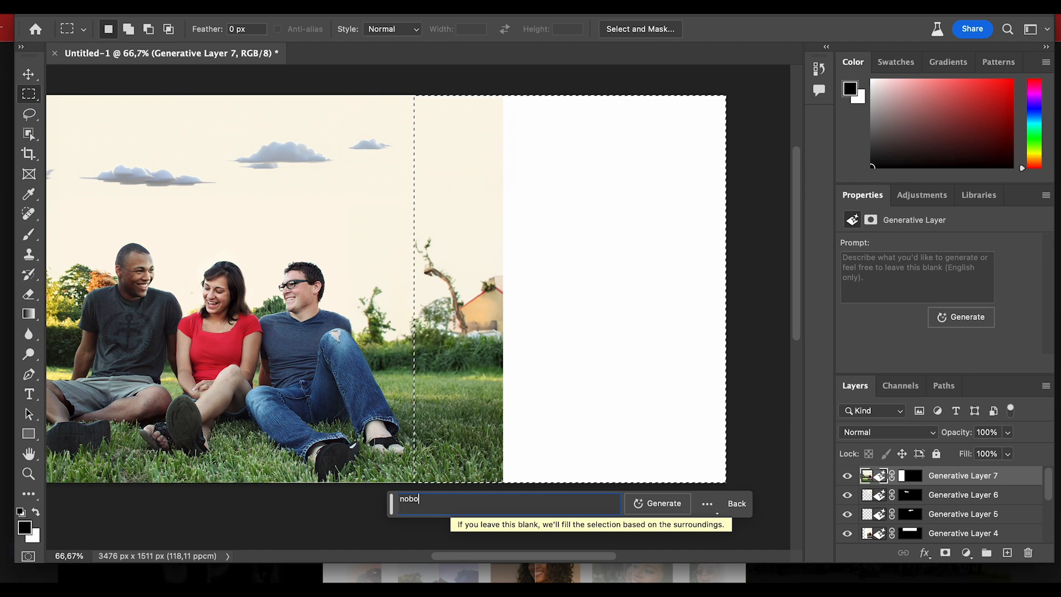
key("Return")
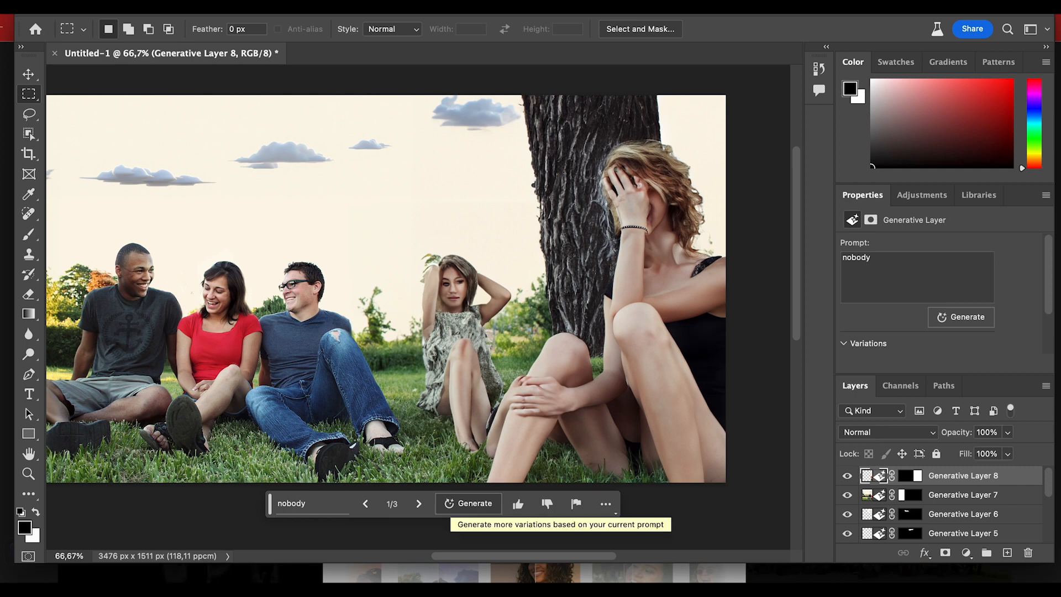
Step: Compare all three variations generated from the "nobody" prompt
left_click(420, 508)
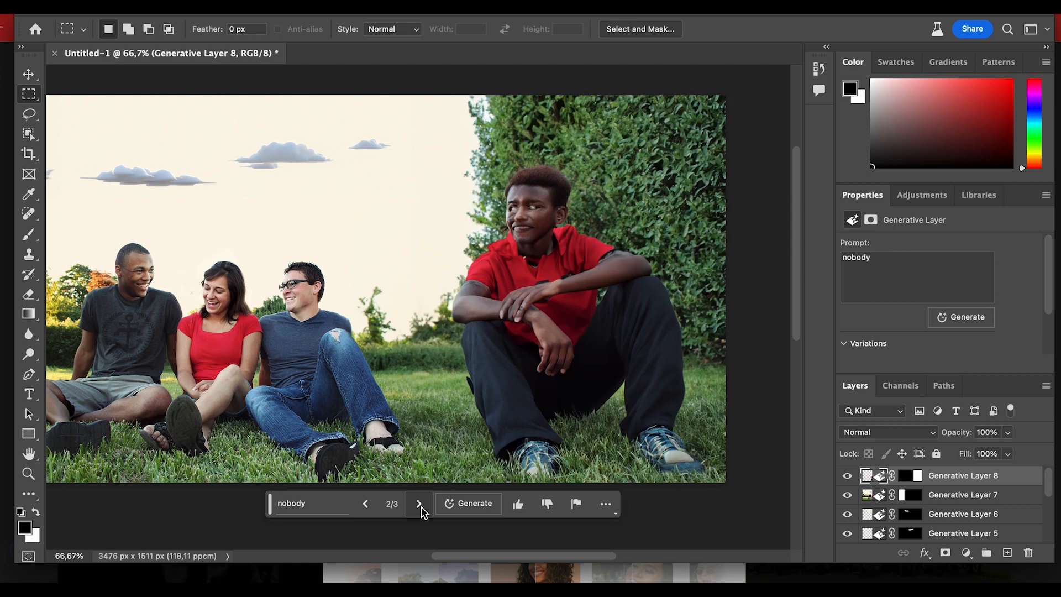
left_click(420, 508)
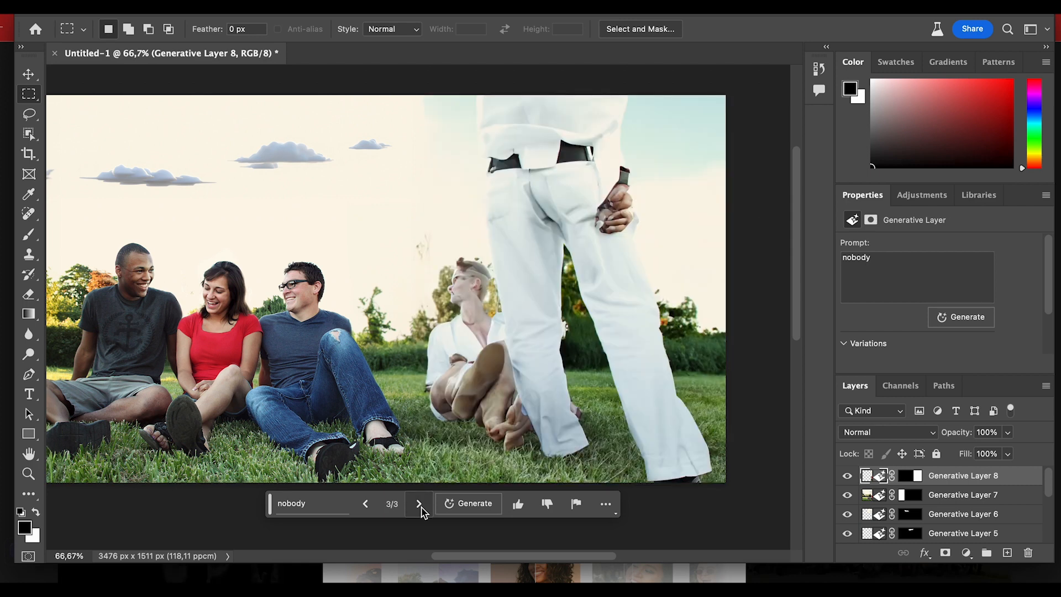
left_click(420, 506)
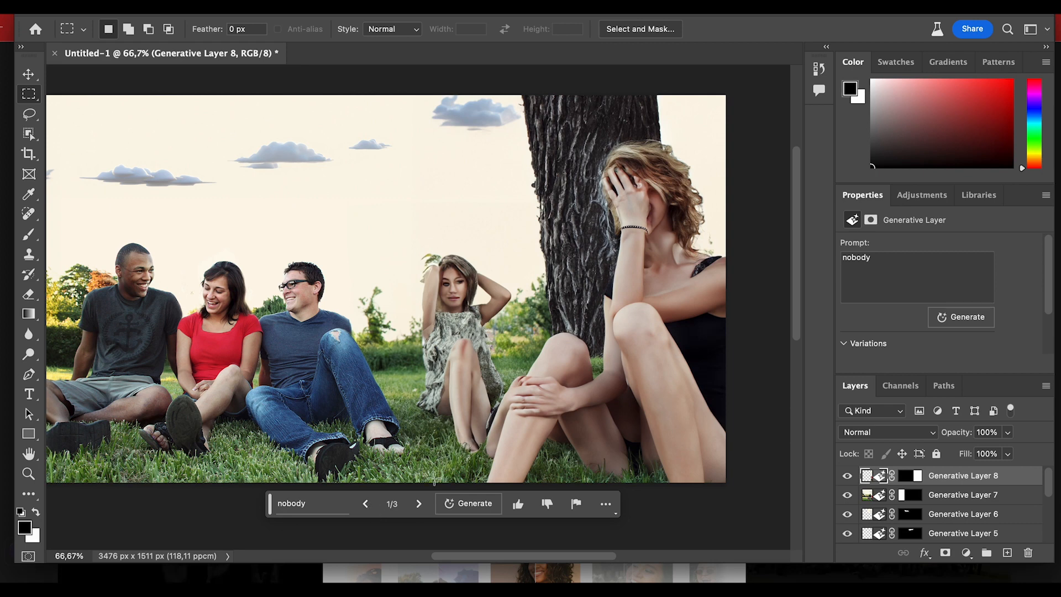
left_click(420, 504)
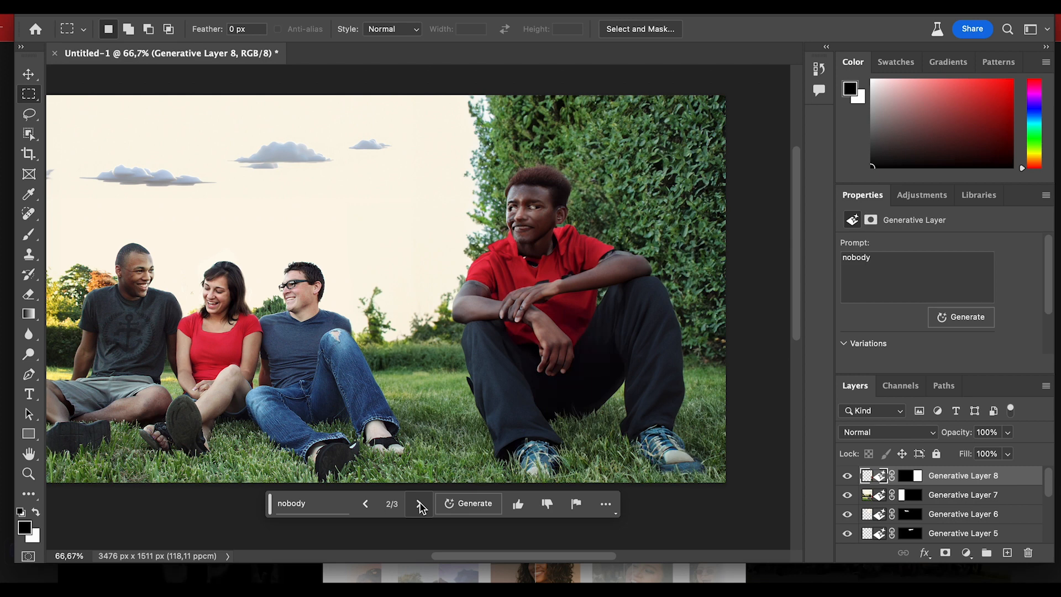
left_click(420, 505)
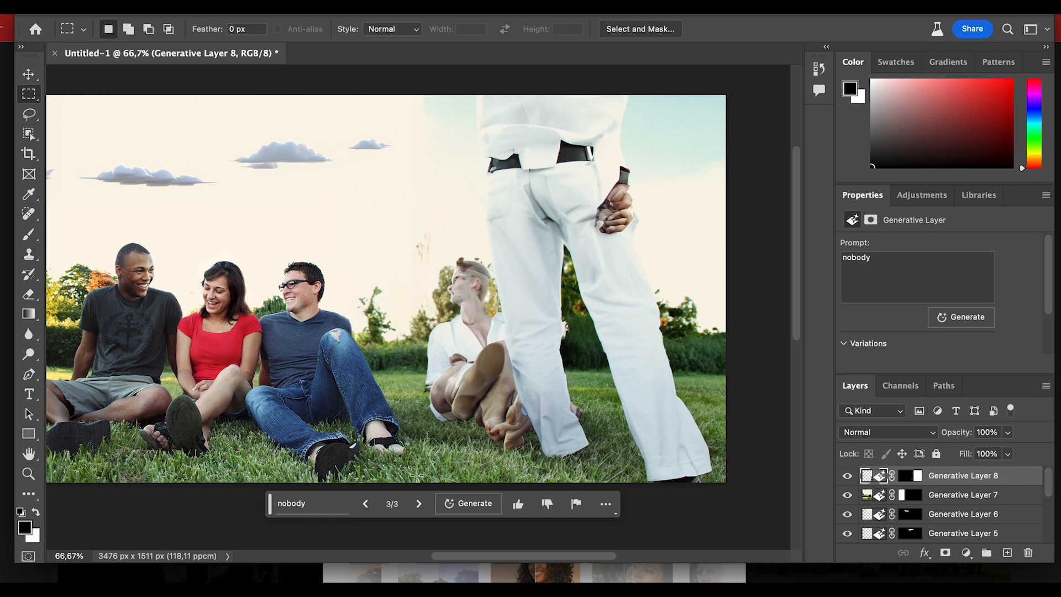
Step: Undo the variation changes, the "nobody" fill and the wide marquee selection on the photo's right side
key("super+z")
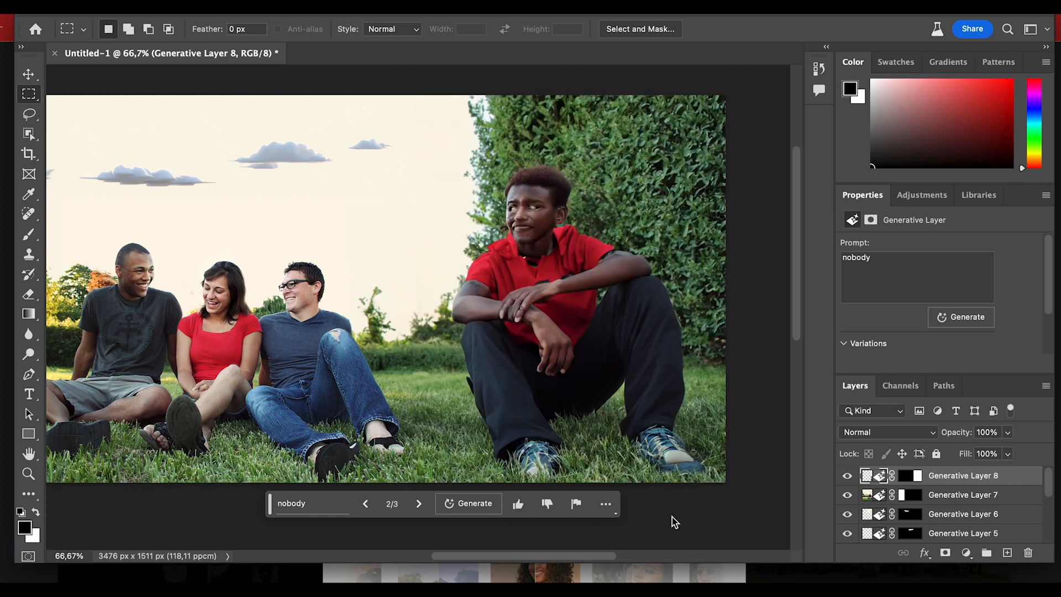
key("super+z")
key("super+z")
key("super+z")
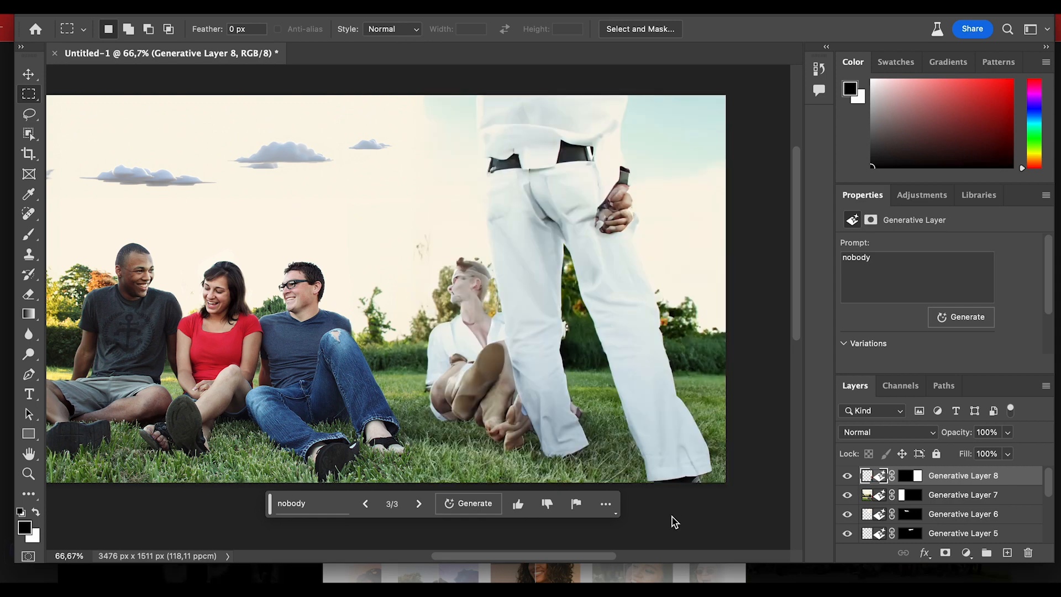
key("super+z")
key("super+z")
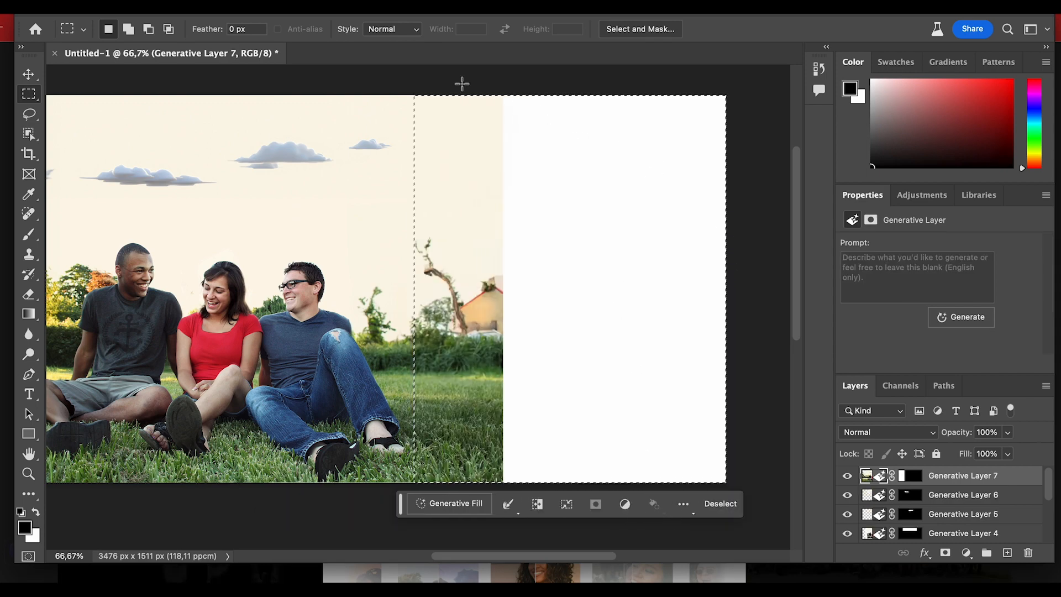
key("super+z")
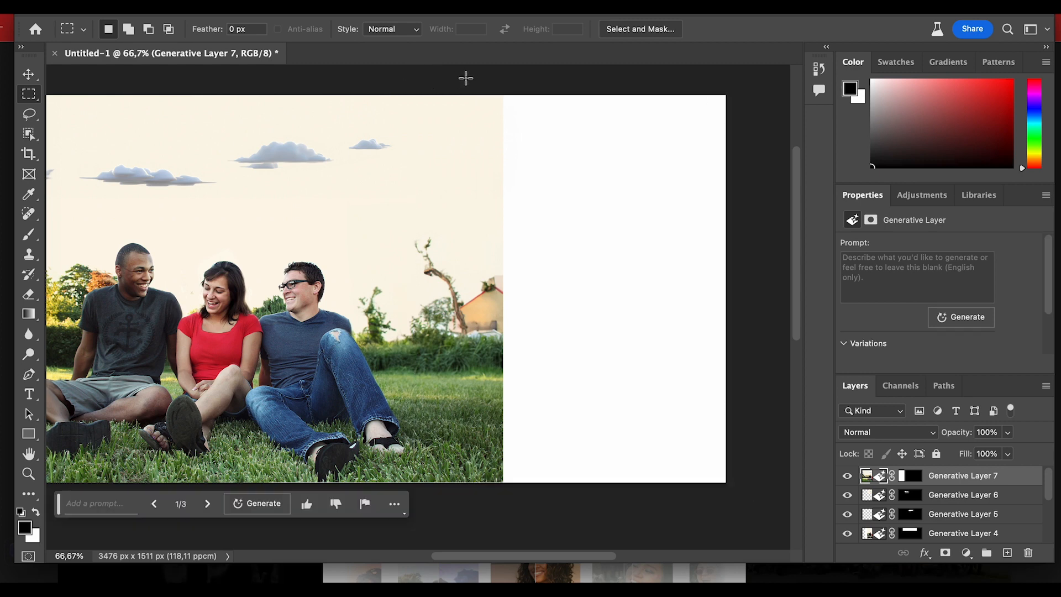
Step: Select a narrow full-height strip overlapping the photo's right edge and extend the scene into it using Generative Fill with a blank prompt
left_click_drag(466, 78, 542, 499)
left_click(391, 503)
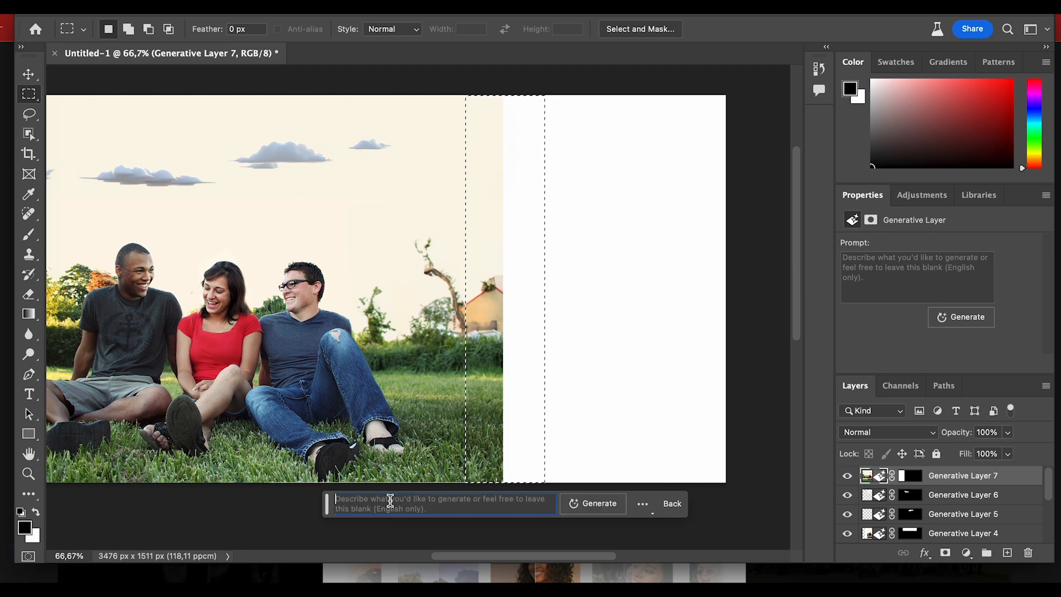
left_click(595, 502)
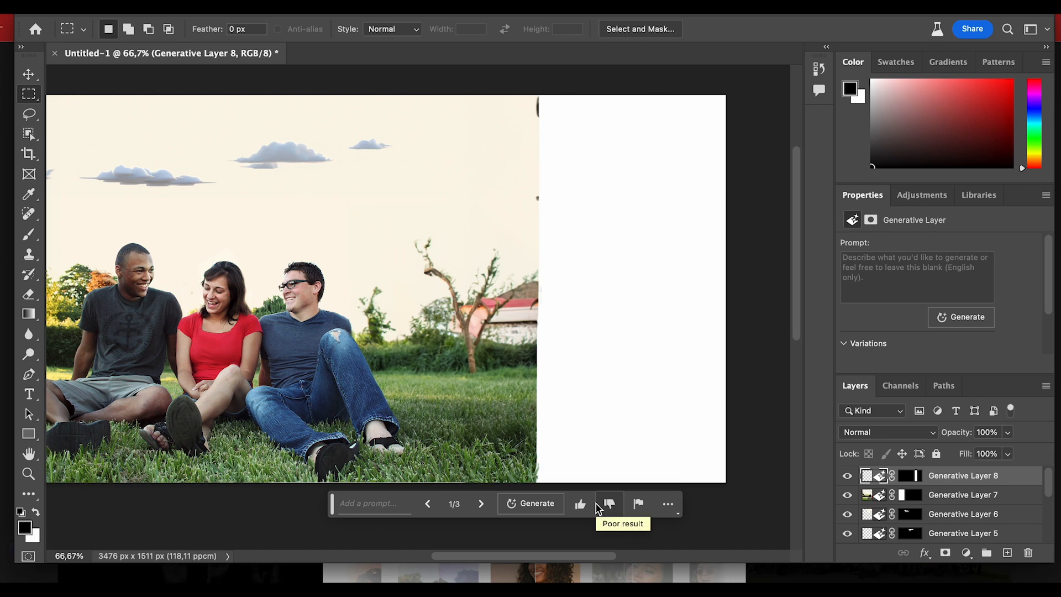
Step: Marquee a second, slightly wider full-height strip overlapping the newly extended right edge and fill it using Generative Fill with a blank prompt
left_click_drag(521, 77, 629, 509)
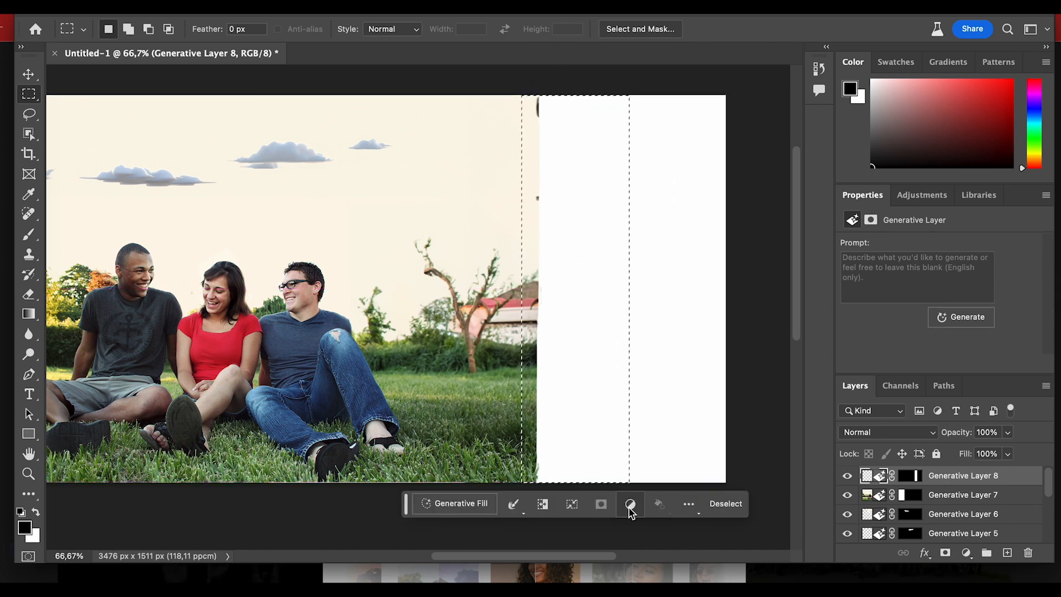
left_click(452, 504)
left_click(668, 504)
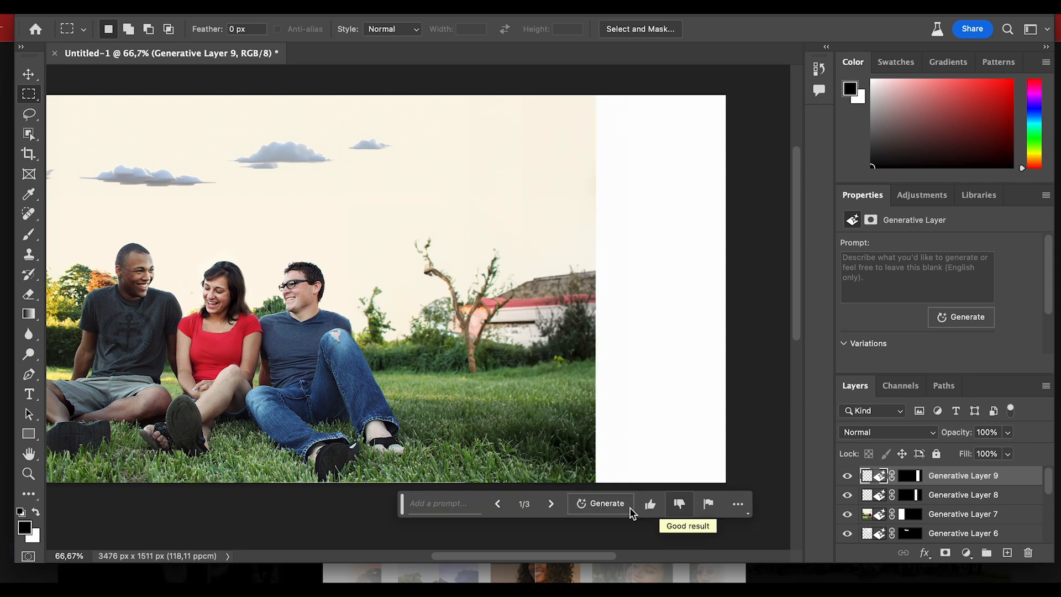
Step: Select a third full-height strip overlapping the extended right edge, fill it using Generative Fill with a blank prompt, and compare the three variations
left_click_drag(586, 77, 672, 507)
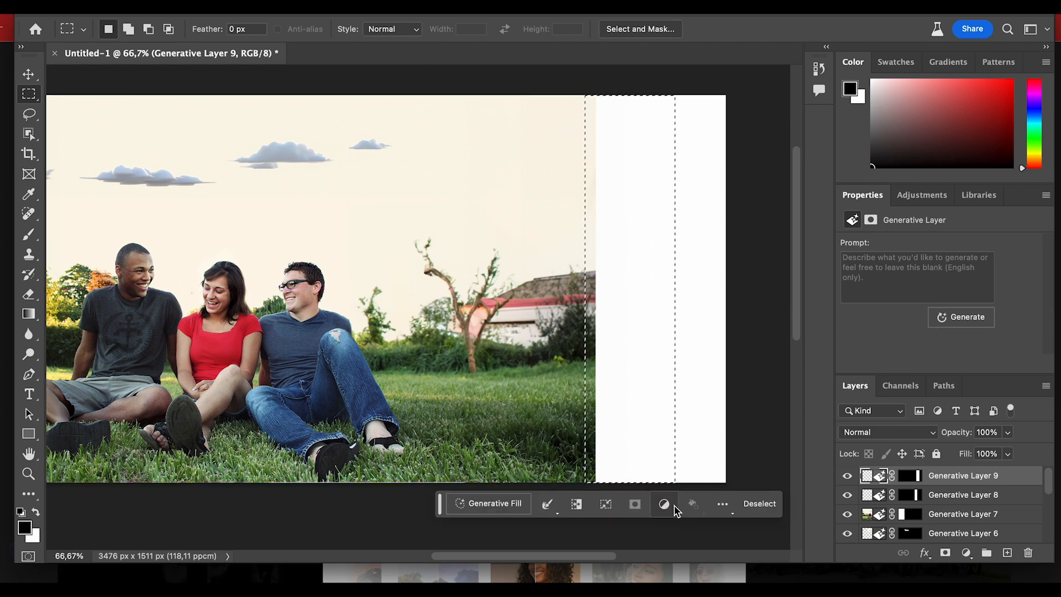
left_click(492, 506)
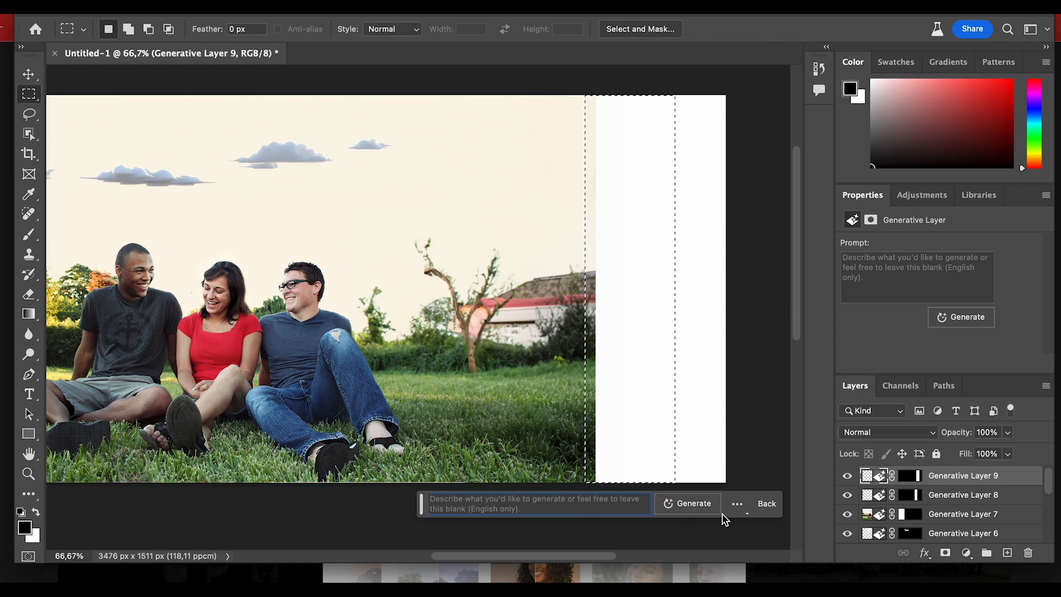
left_click(691, 505)
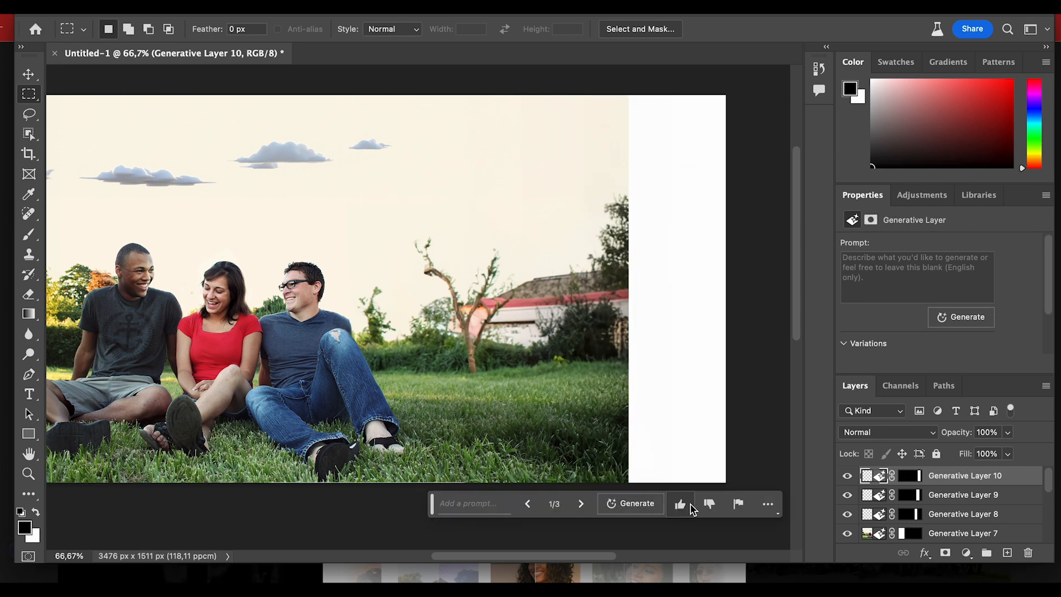
left_click(580, 504)
left_click(581, 504)
left_click(581, 504)
Step: Marquee the remaining blank area up to the canvas's right edge, slightly overlapping the photo, and fill it using Generative Fill with a blank prompt
left_click_drag(620, 85, 753, 512)
left_click(489, 503)
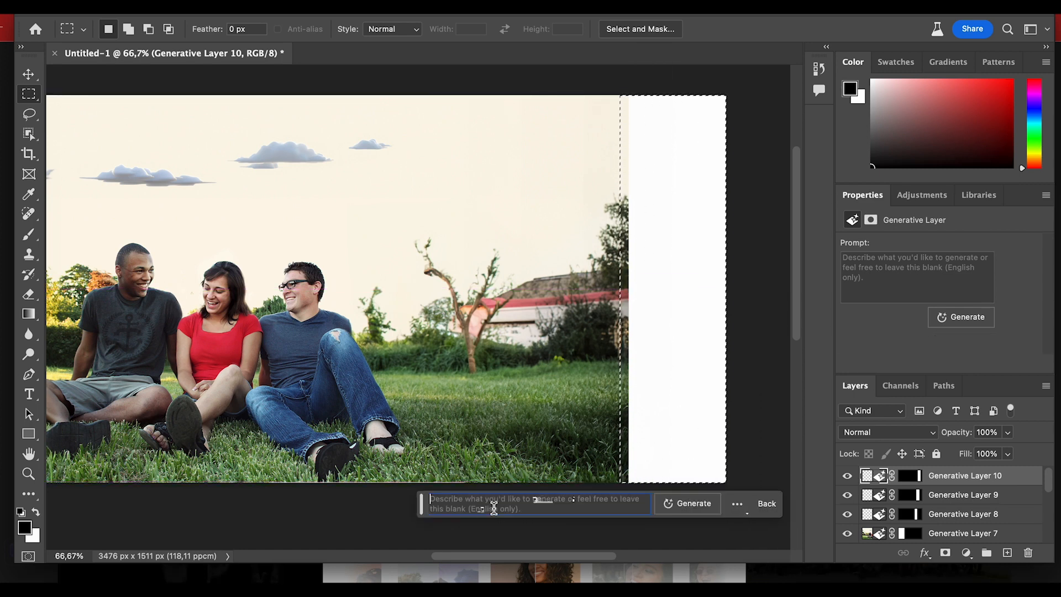
left_click(699, 503)
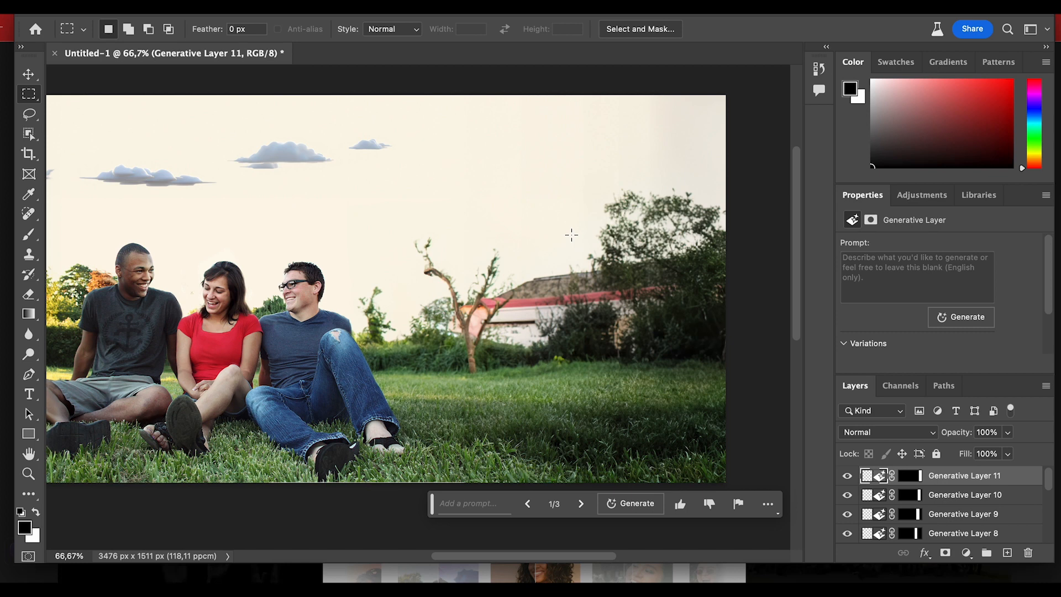
Step: Bring the whole extended image into view, then shrink the original photo's preview window and place it alongside to compare both versions
scroll(572, 235, "left", 3)
scroll(572, 235, "up", 1)
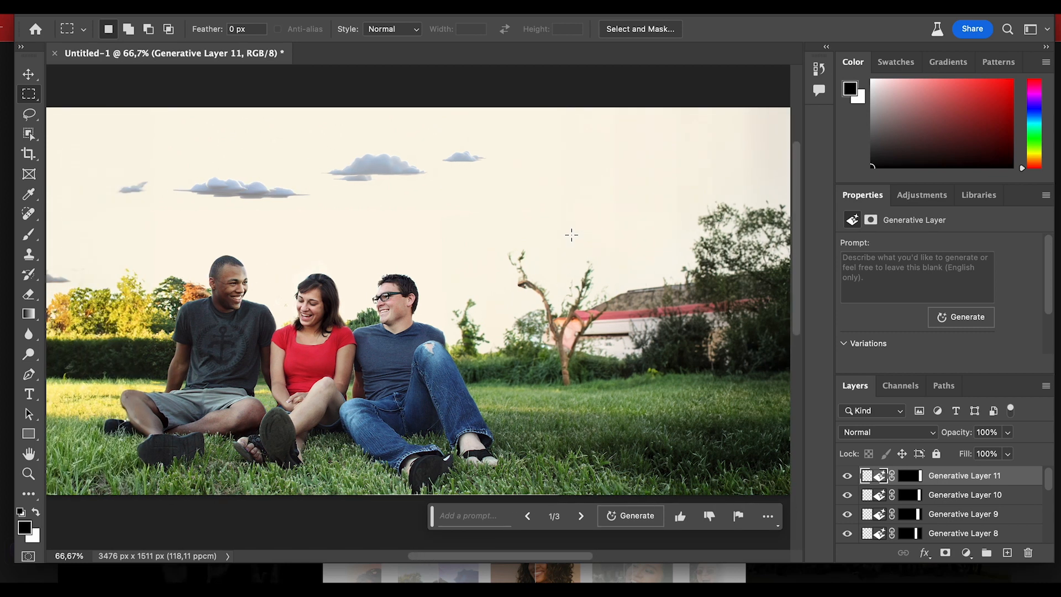
scroll(571, 235, "down", 5)
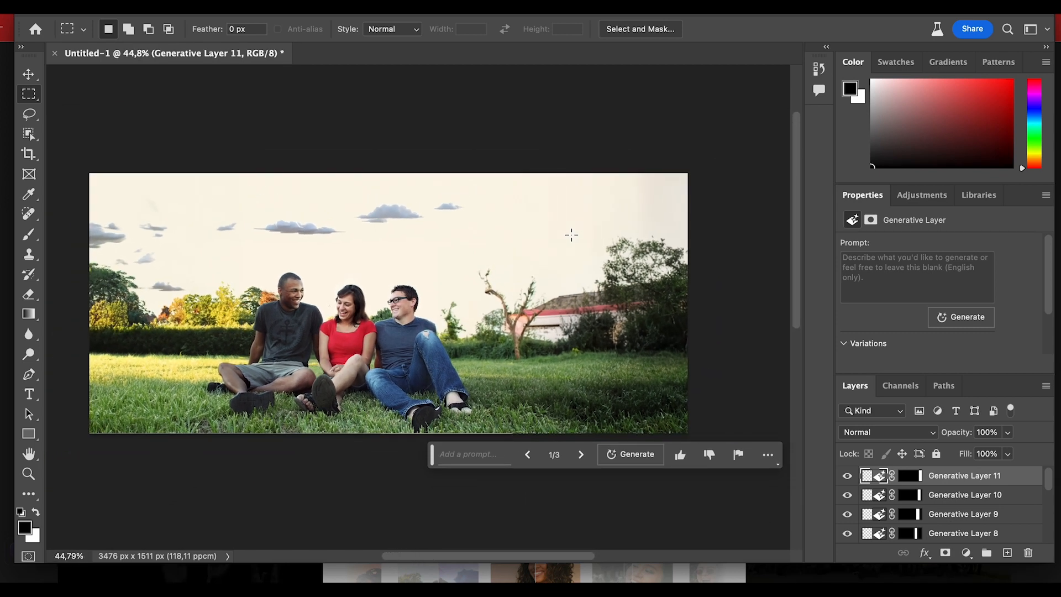
scroll(571, 235, "up", 1)
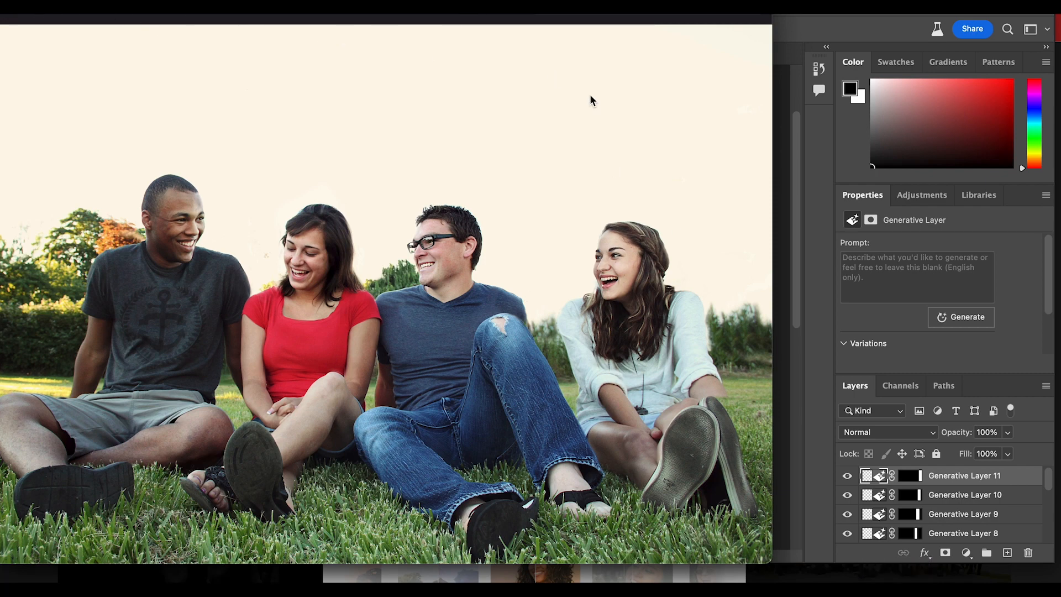
left_click_drag(714, 23, 906, 11)
left_click_drag(963, 560, 692, 346)
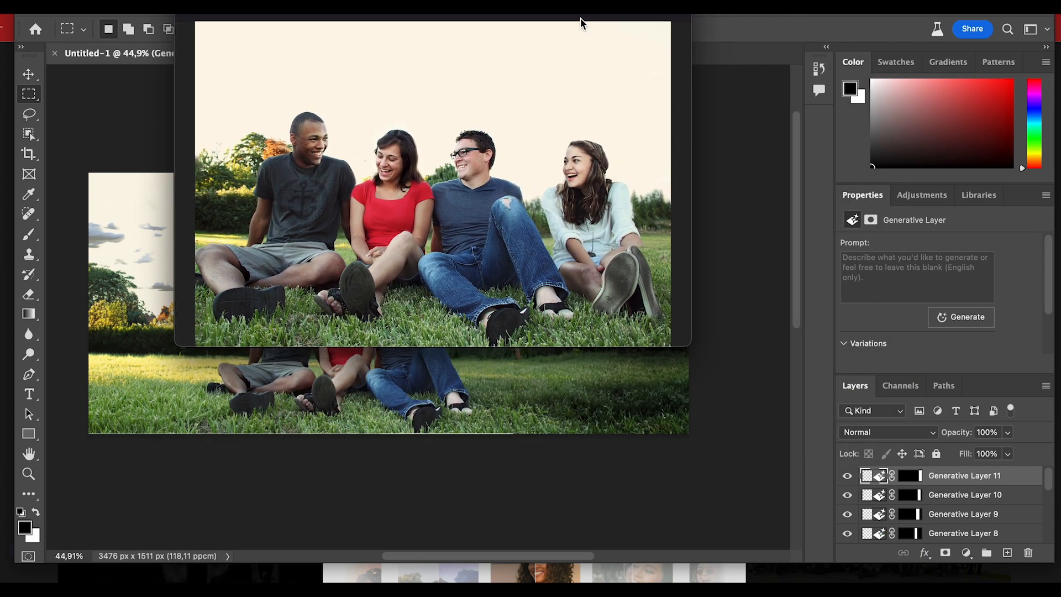
left_click_drag(580, 18, 1020, 127)
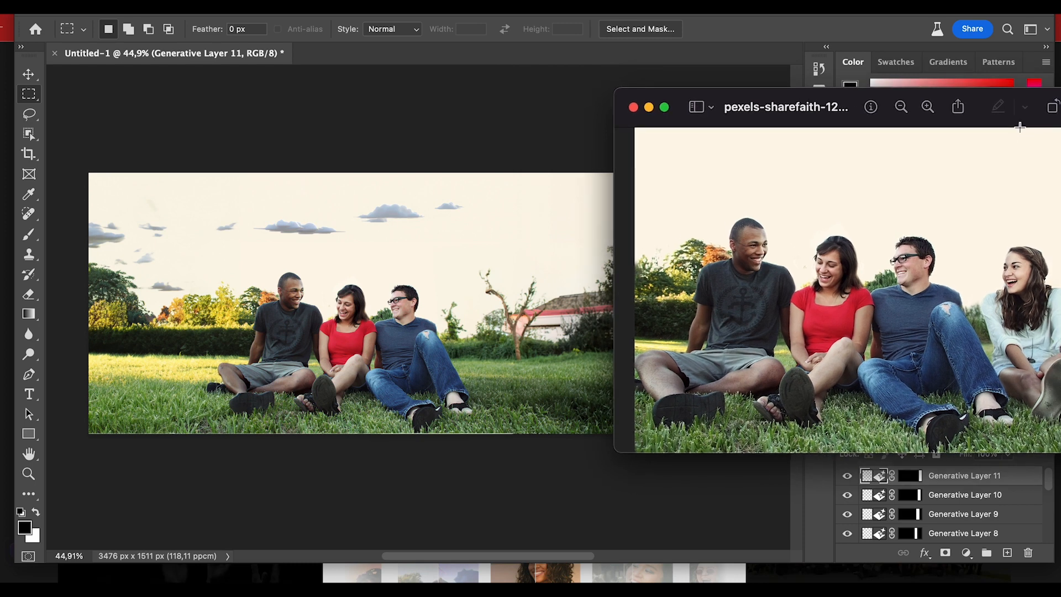